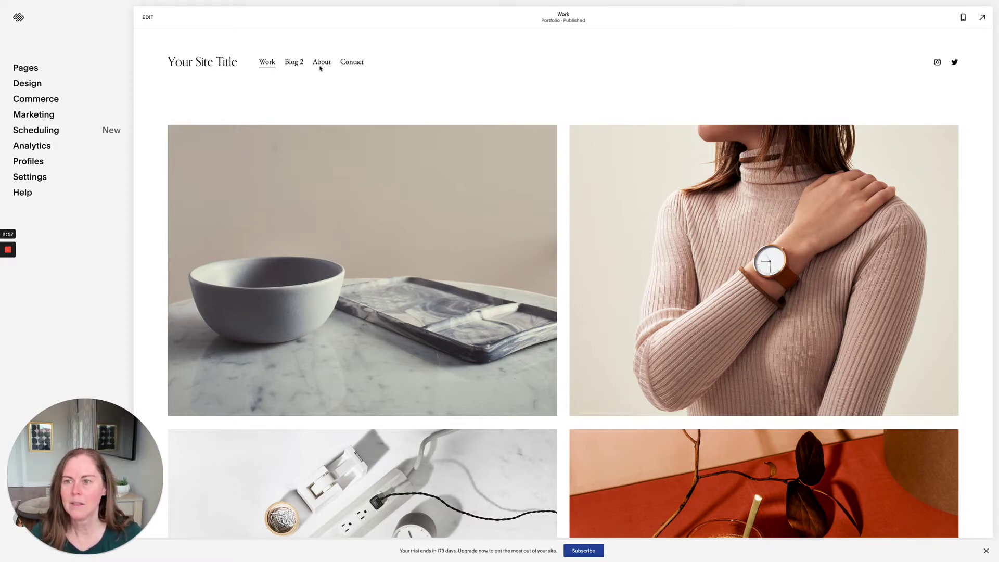
Step: Open the Work page's site header for editing and look over its desktop and mobile settings
left_click(147, 19)
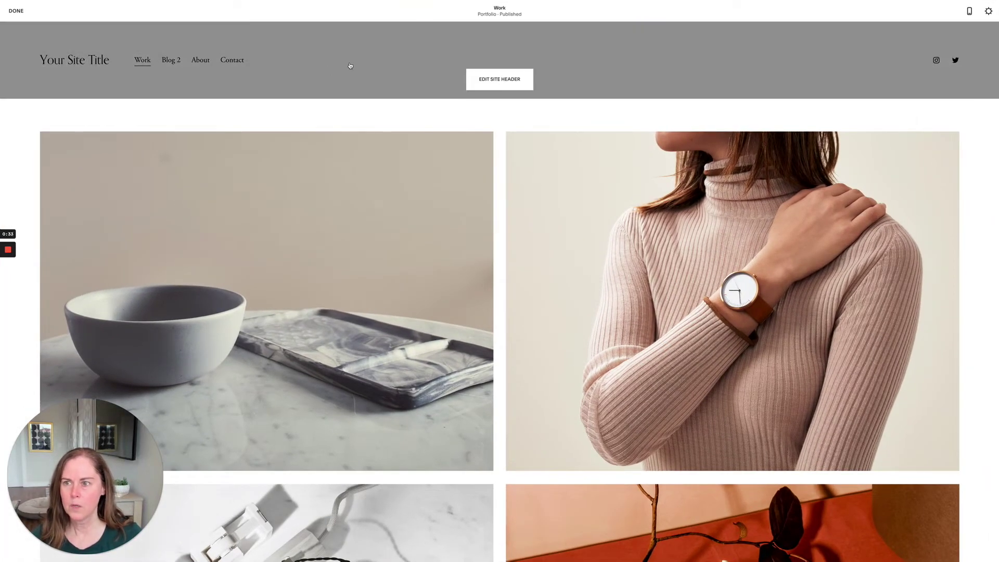
left_click(496, 82)
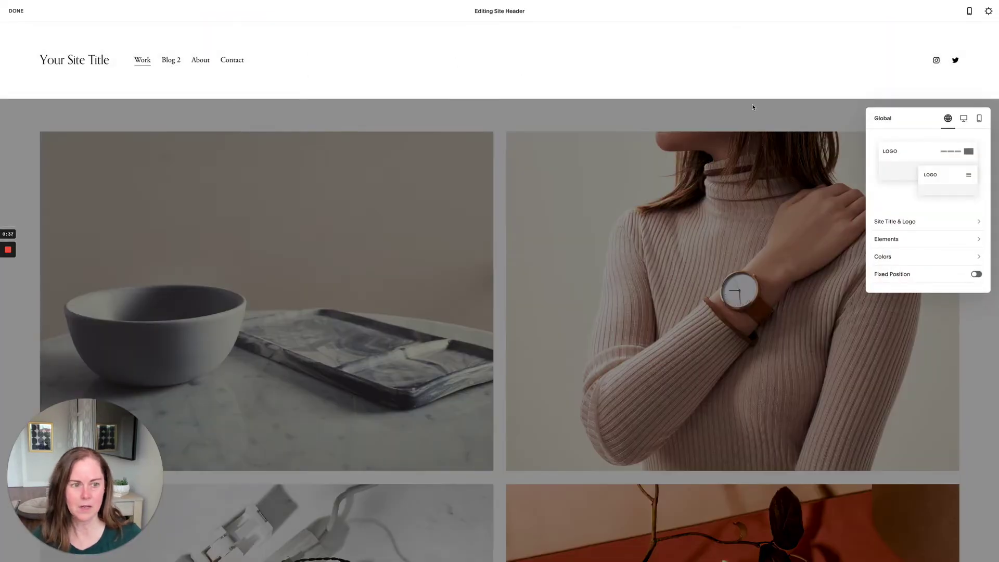
left_click(962, 119)
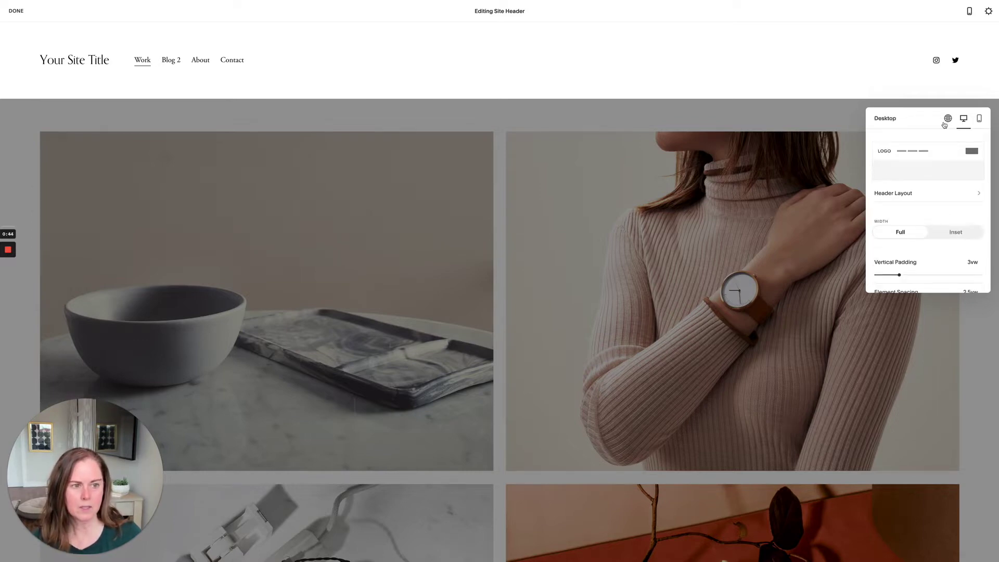
left_click(979, 119)
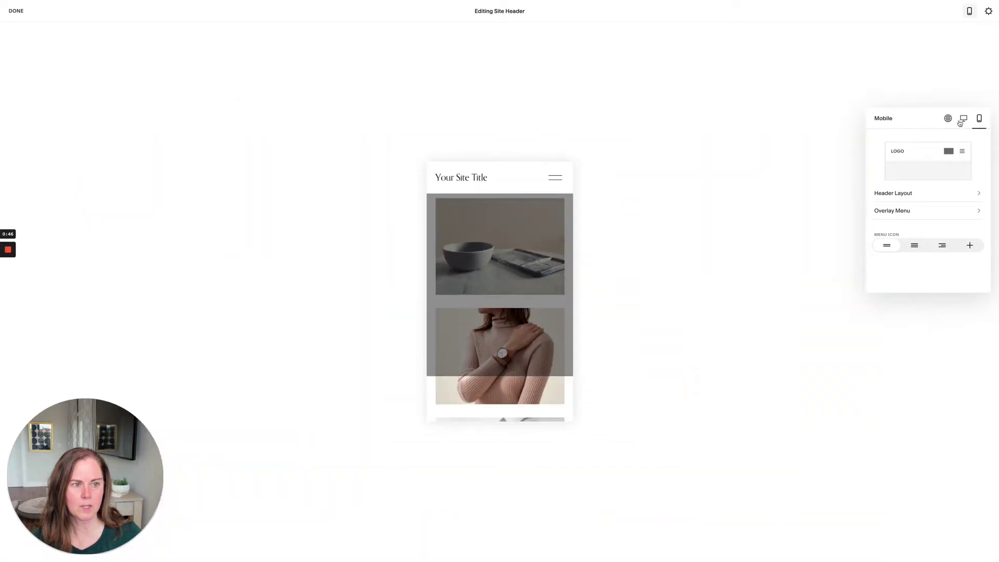
left_click(947, 118)
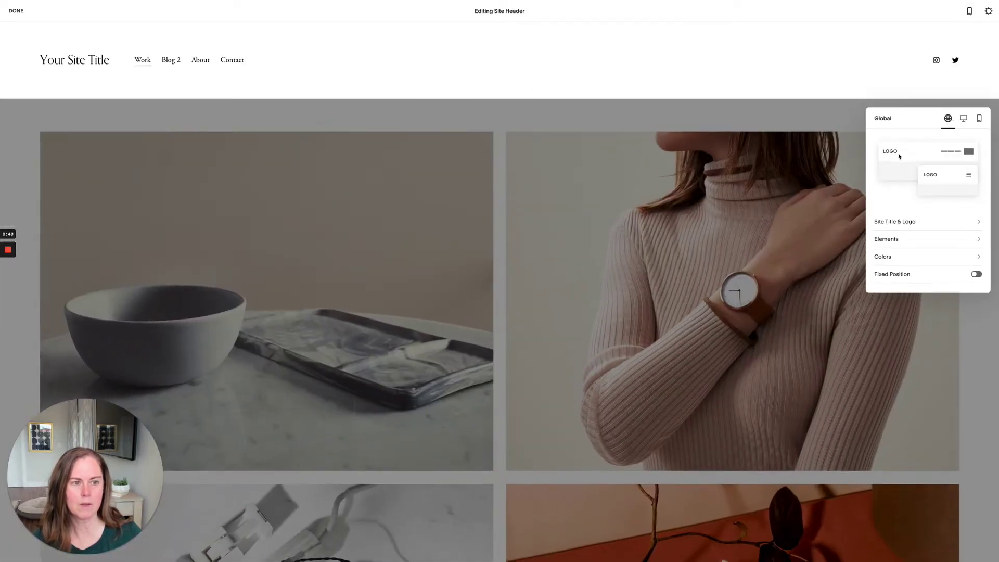
Step: Change the site title to "Lloyd's Llamas"
left_click(886, 225)
triple_click(890, 145)
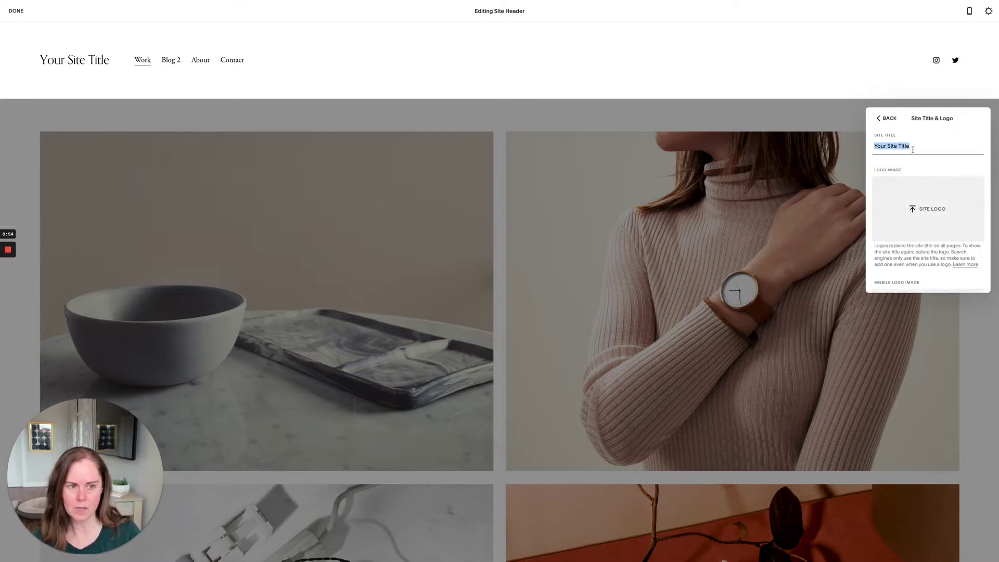
type("Ll")
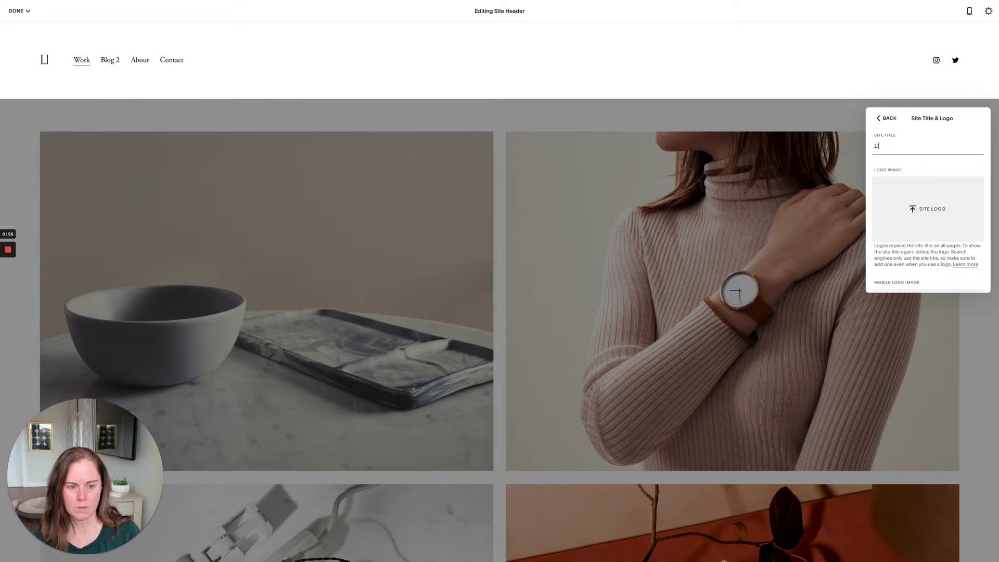
type("oyd's L")
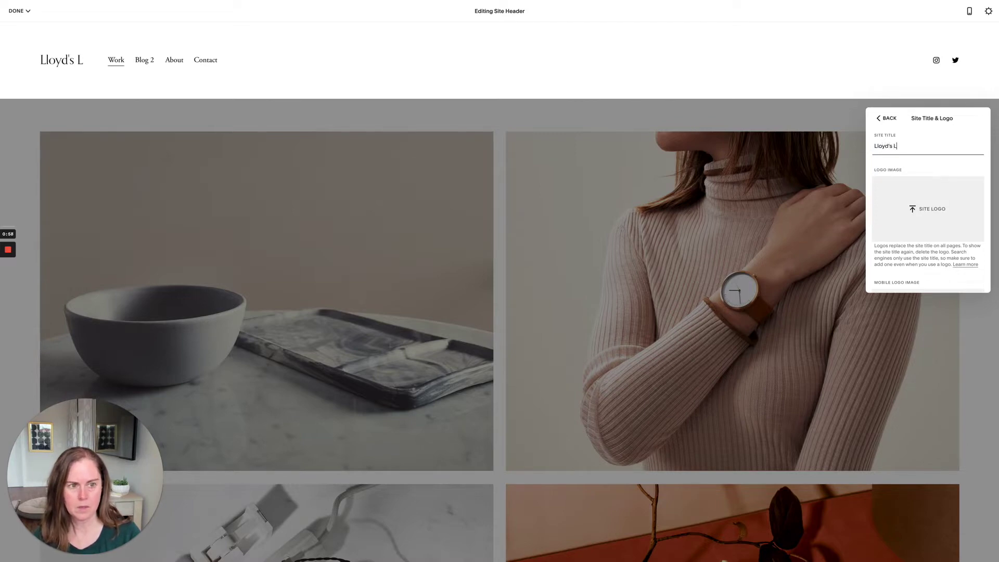
type("lamas")
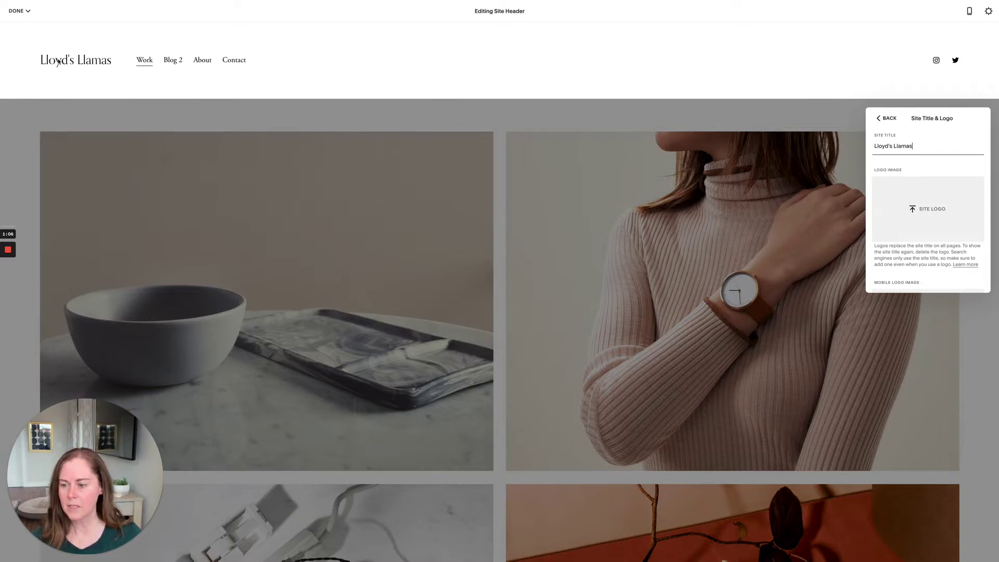
Step: Upload the cafe-bar-logo.png image from the Downloads folder as the site logo
left_click(932, 208)
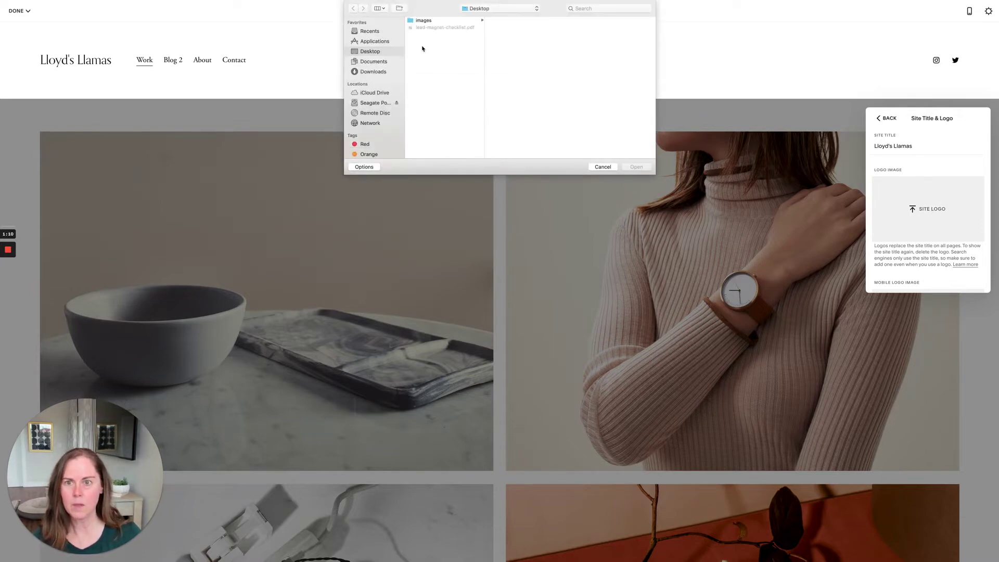
left_click(378, 71)
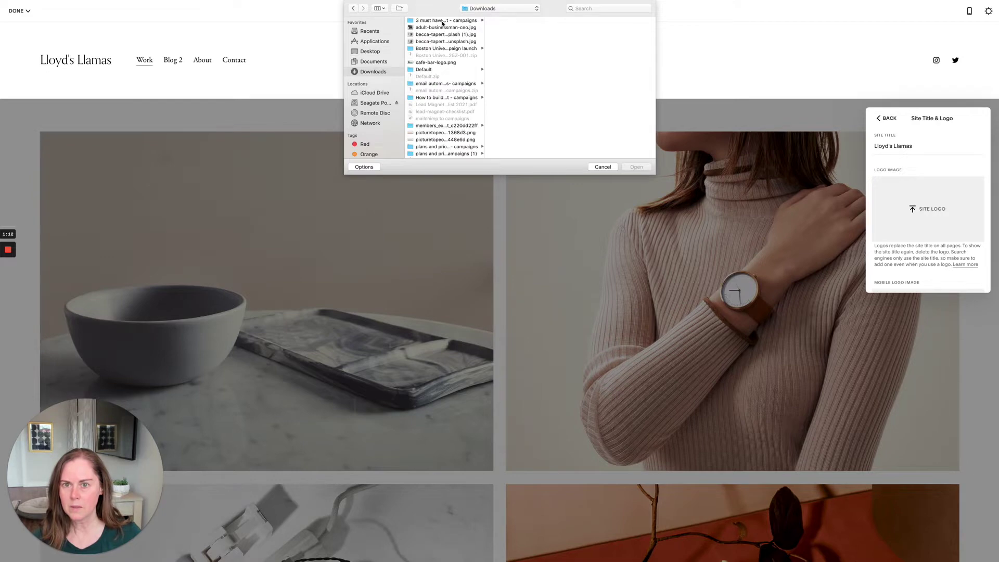
scroll(442, 31, "down", 5)
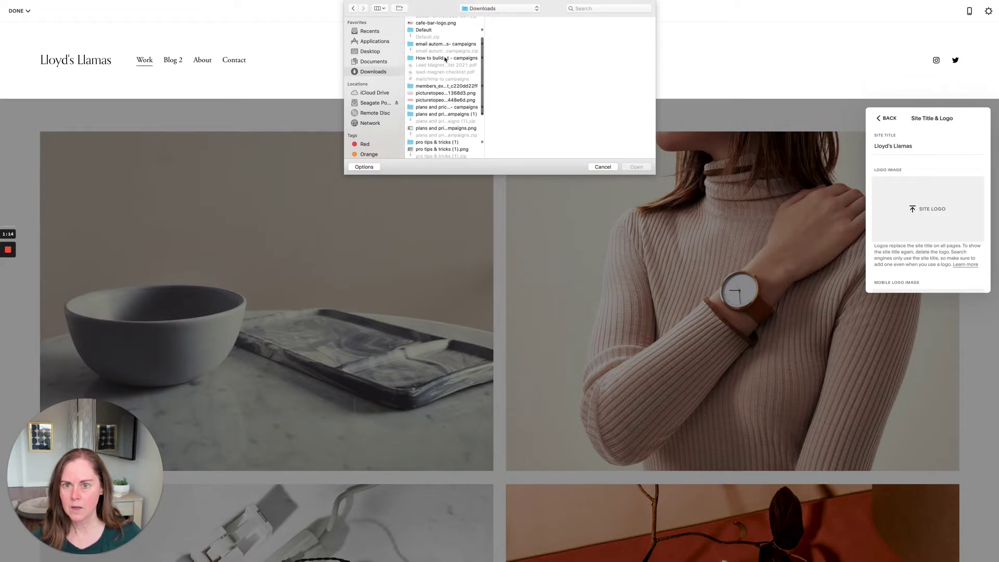
scroll(445, 59, "up", 1)
double_click(443, 35)
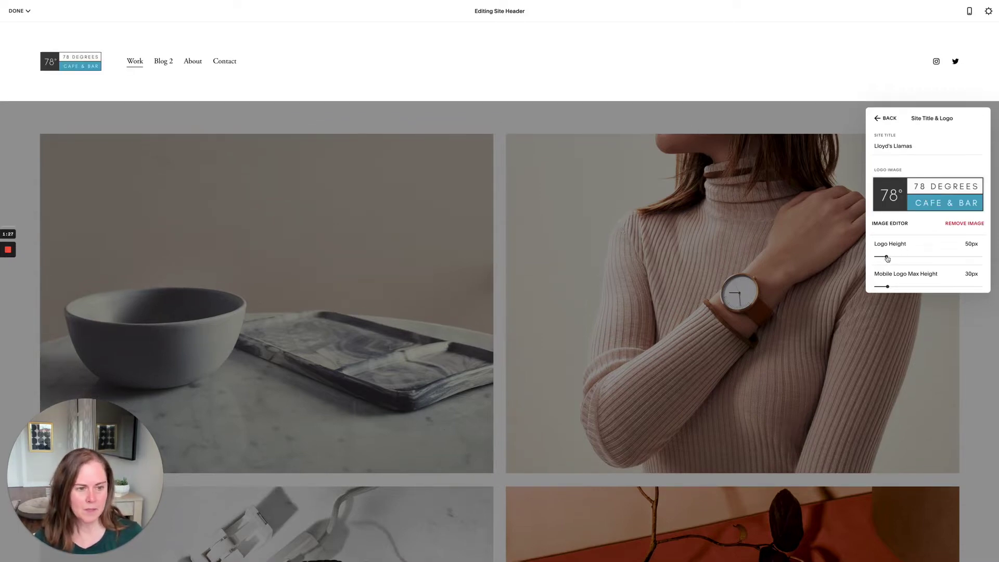
Step: Set the logo height to 80px and the mobile logo max height to 50px
left_click_drag(886, 256, 901, 255)
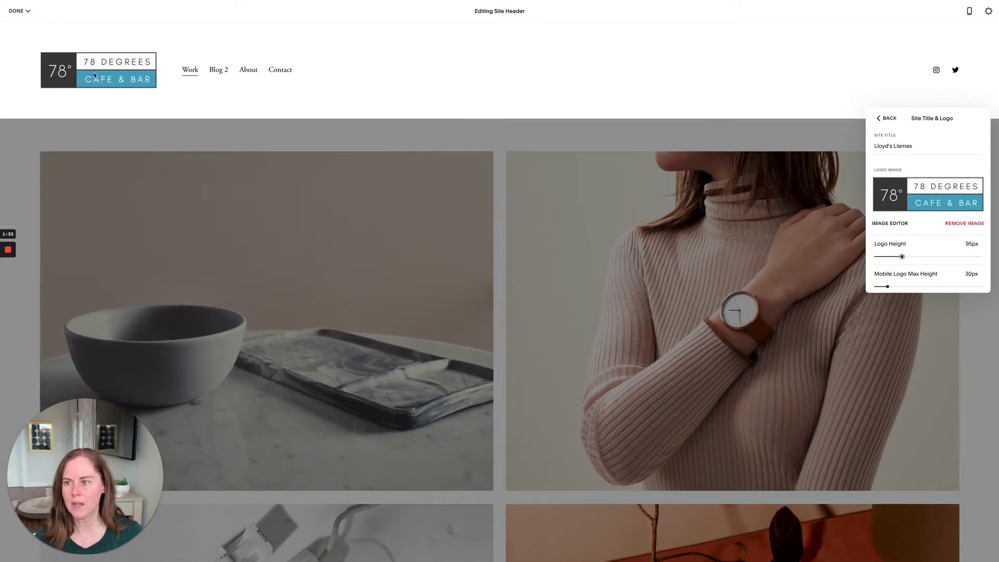
left_click_drag(902, 256, 896, 257)
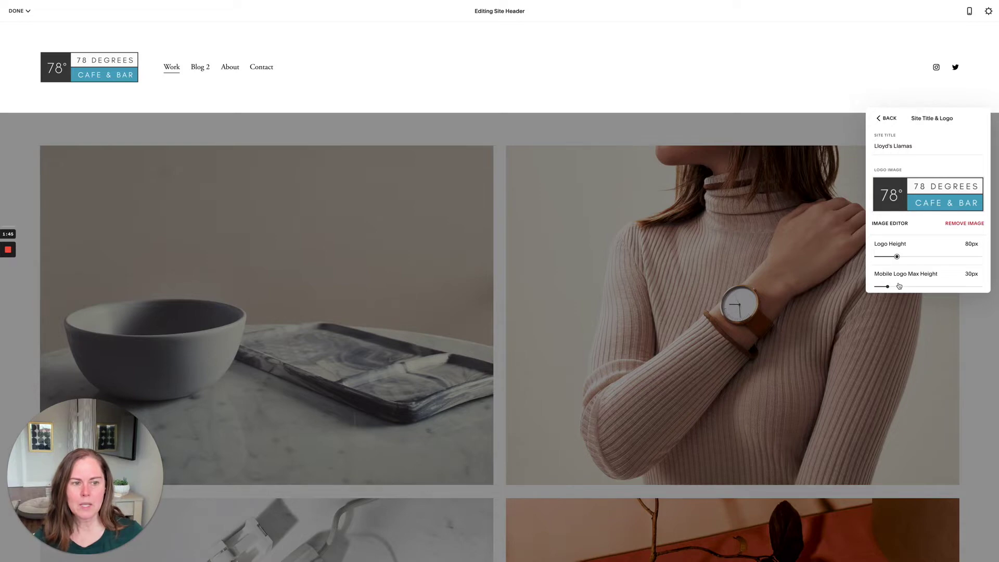
left_click_drag(887, 286, 907, 284)
Step: Examine the separate mobile logo image option and check how the logo looks in the mobile header
scroll(926, 258, "down", 5)
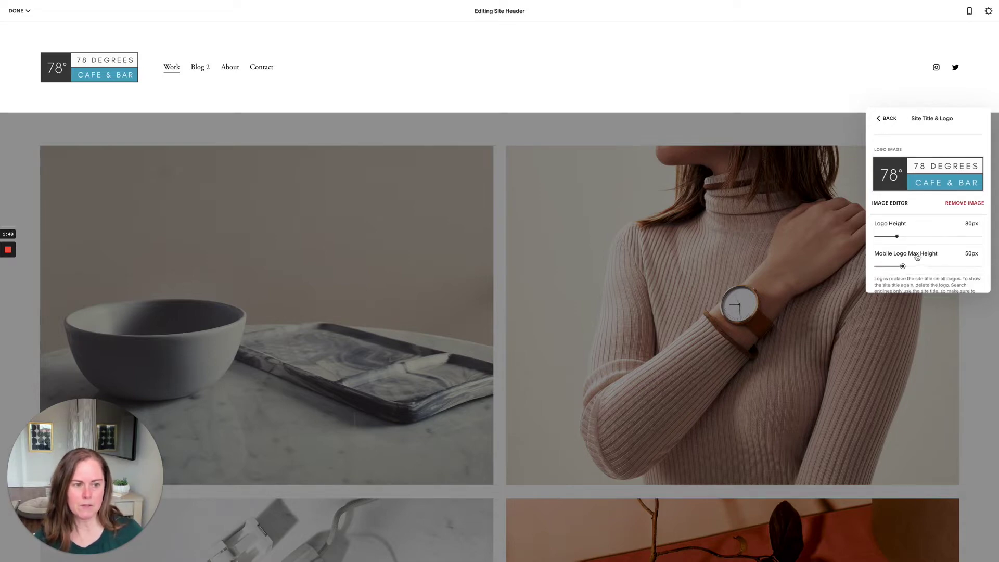
scroll(921, 257, "up", 3)
scroll(917, 257, "down", 2)
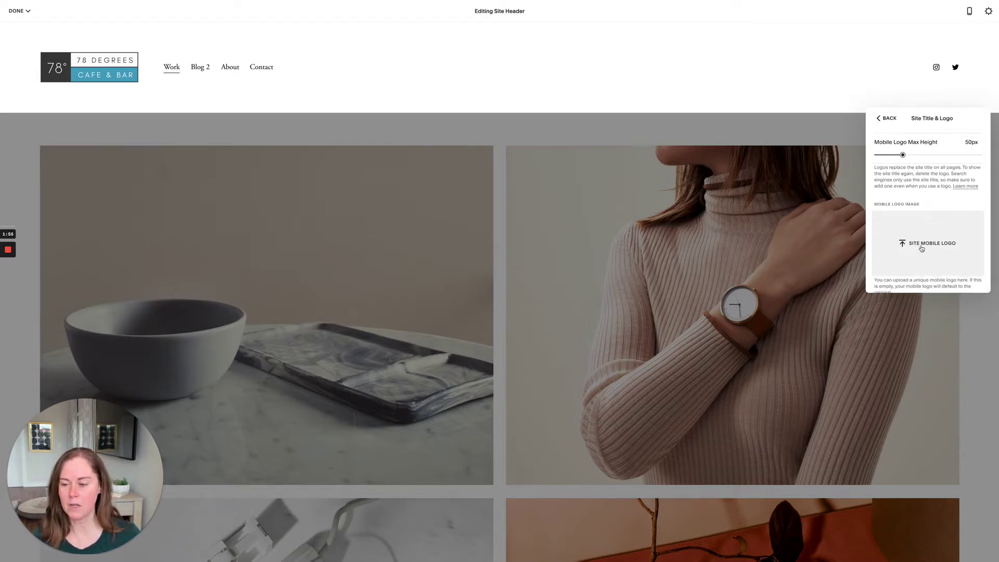
scroll(921, 248, "down", 1)
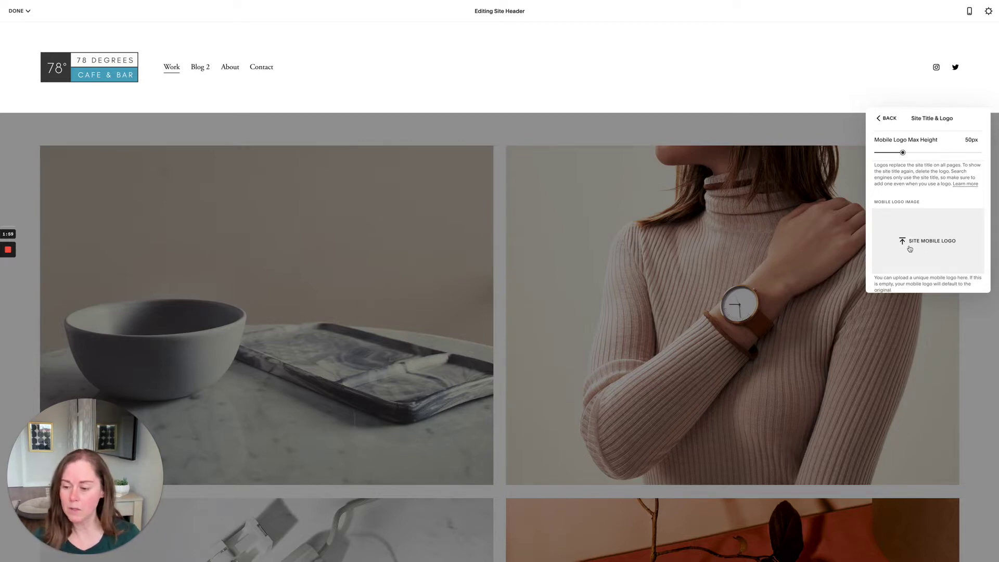
scroll(909, 248, "up", 1)
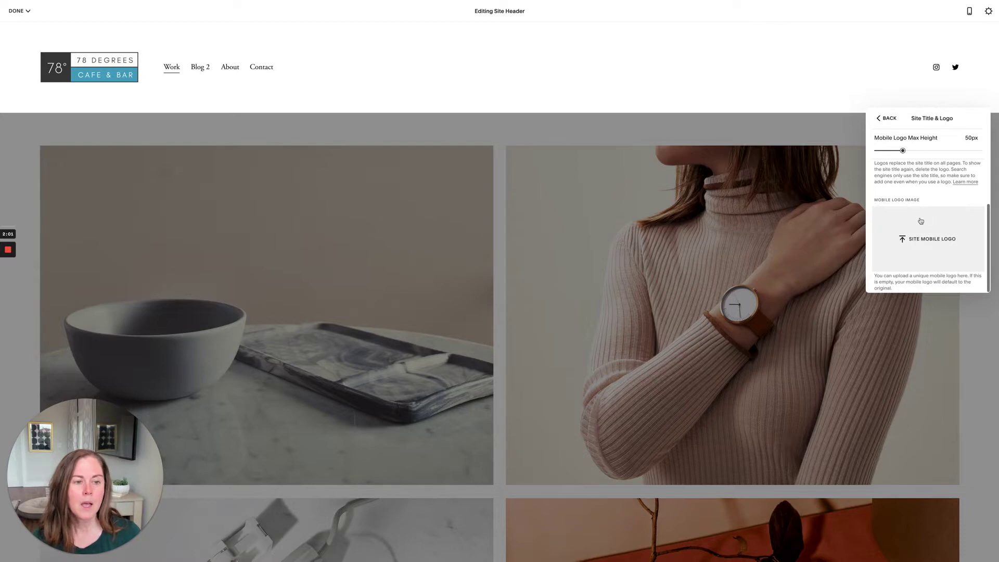
scroll(927, 254, "up", 5)
scroll(926, 254, "up", 2)
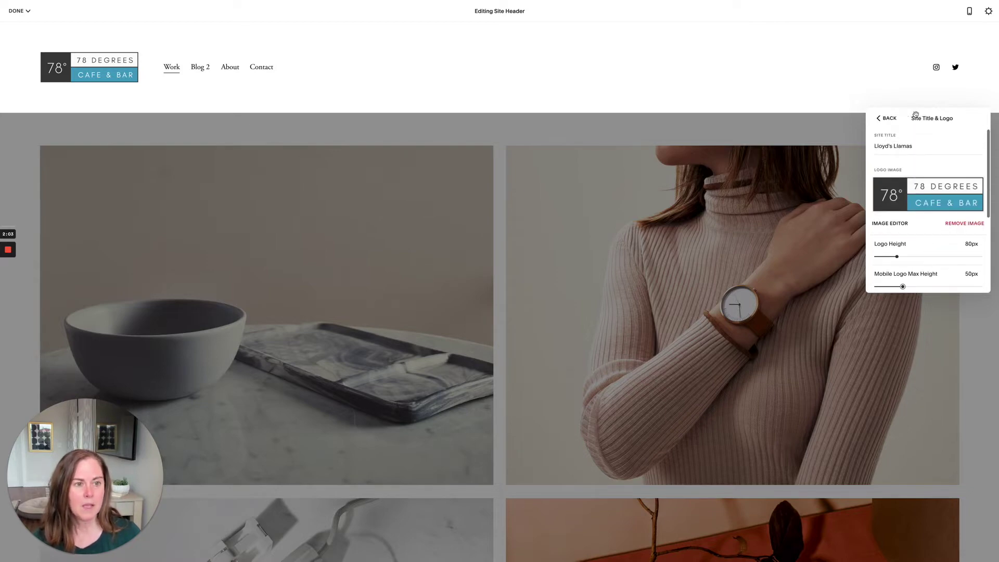
left_click(885, 119)
left_click(979, 119)
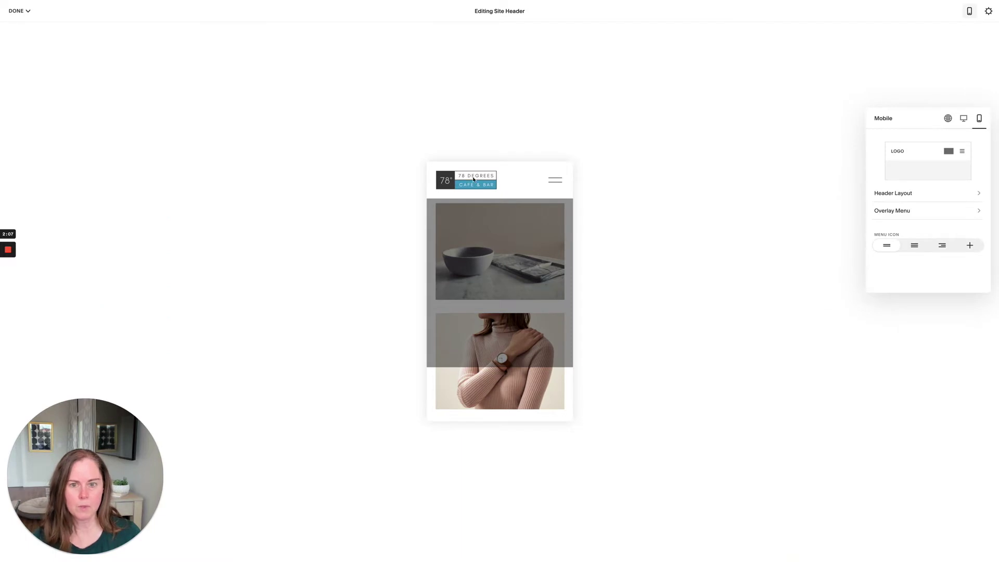
Step: Enable a button among the global header elements and label it "Contact"
left_click(947, 119)
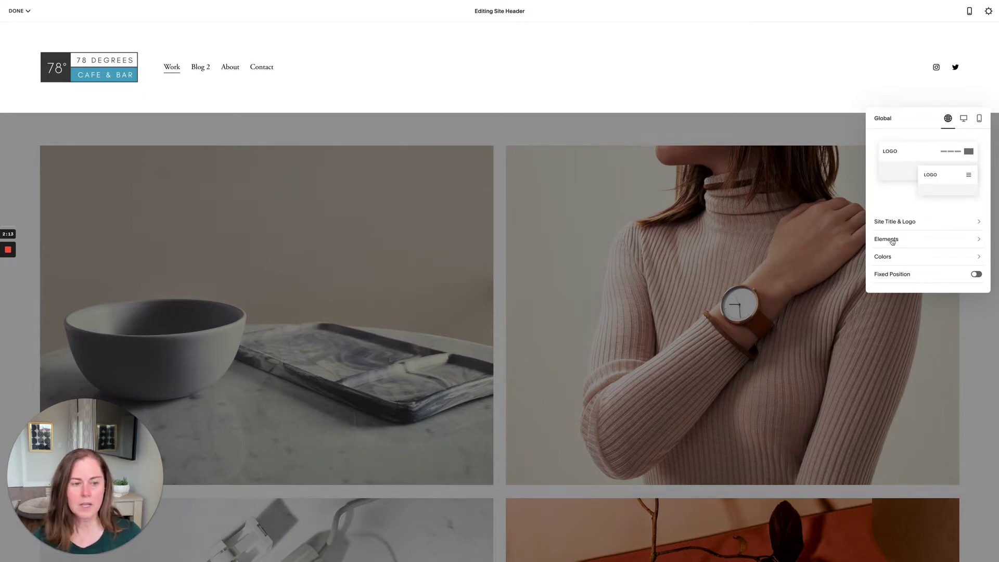
left_click(892, 241)
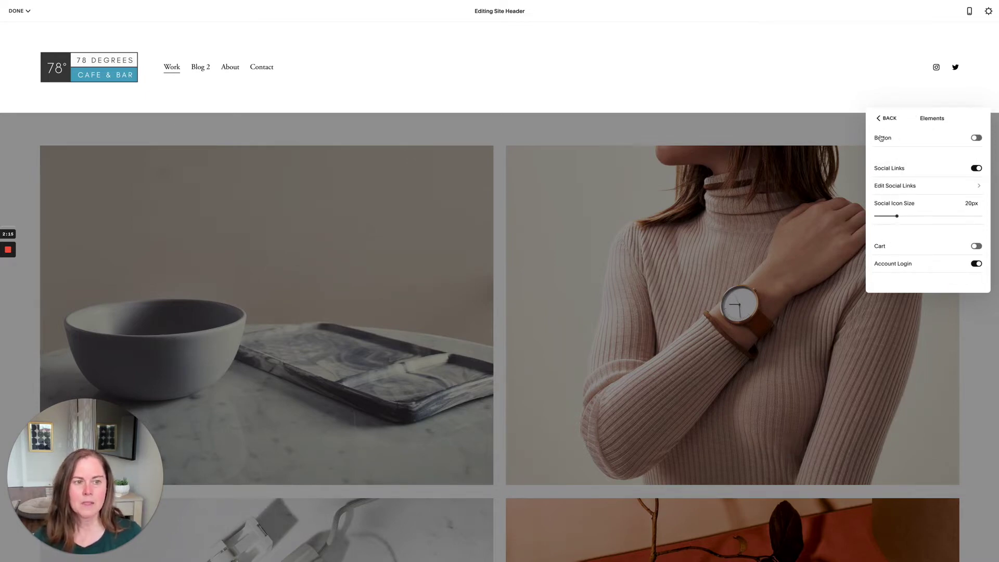
left_click(976, 137)
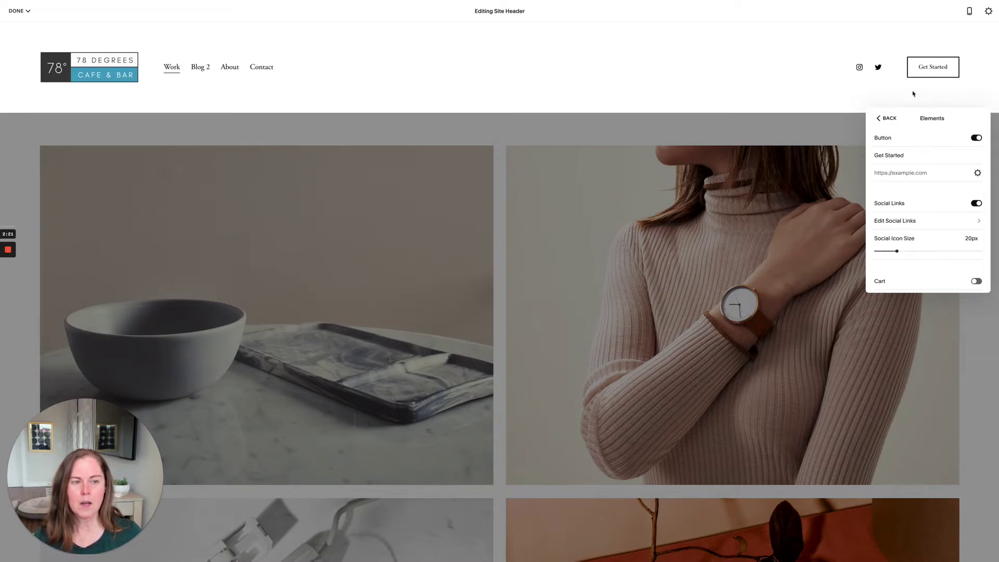
triple_click(906, 155)
type("Contact")
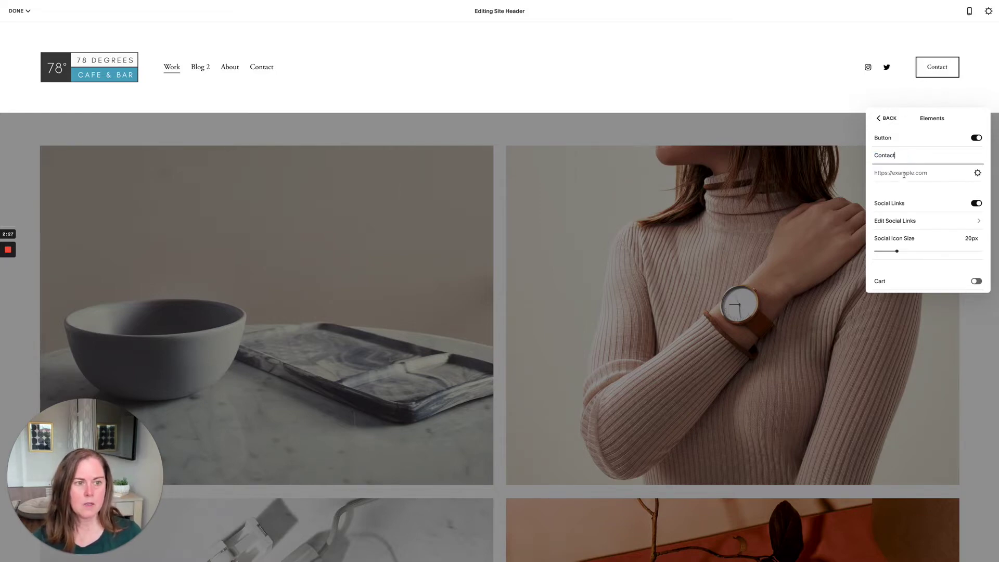
Step: Link the header button to the site's Contact page (/contact) and save the link
left_click(890, 175)
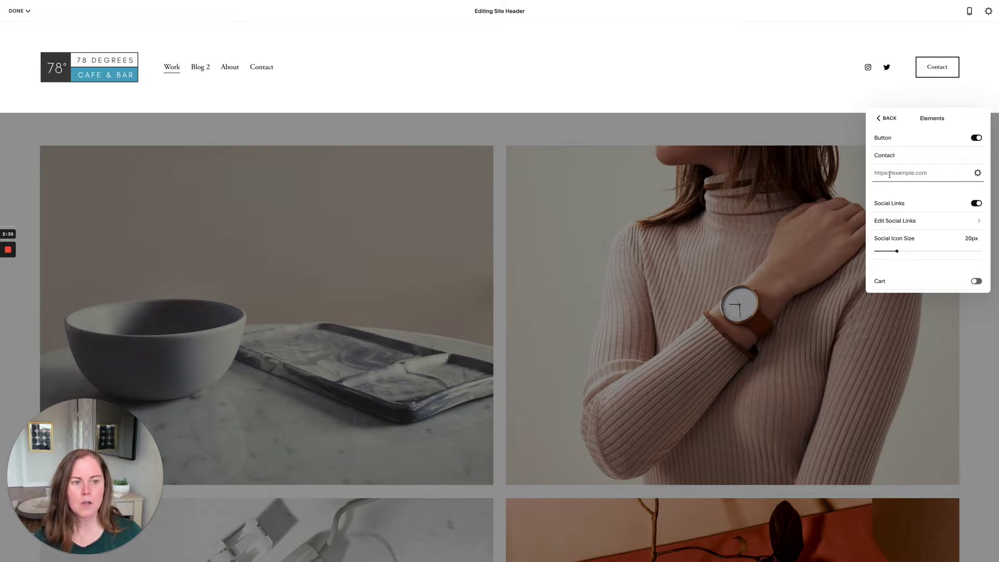
left_click(978, 173)
left_click(343, 222)
left_click(487, 234)
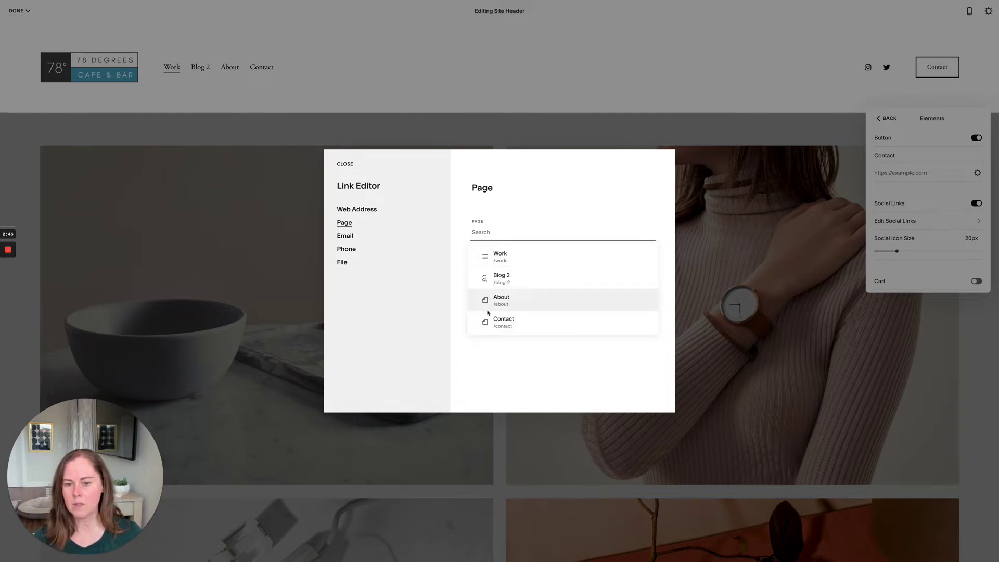
left_click(504, 322)
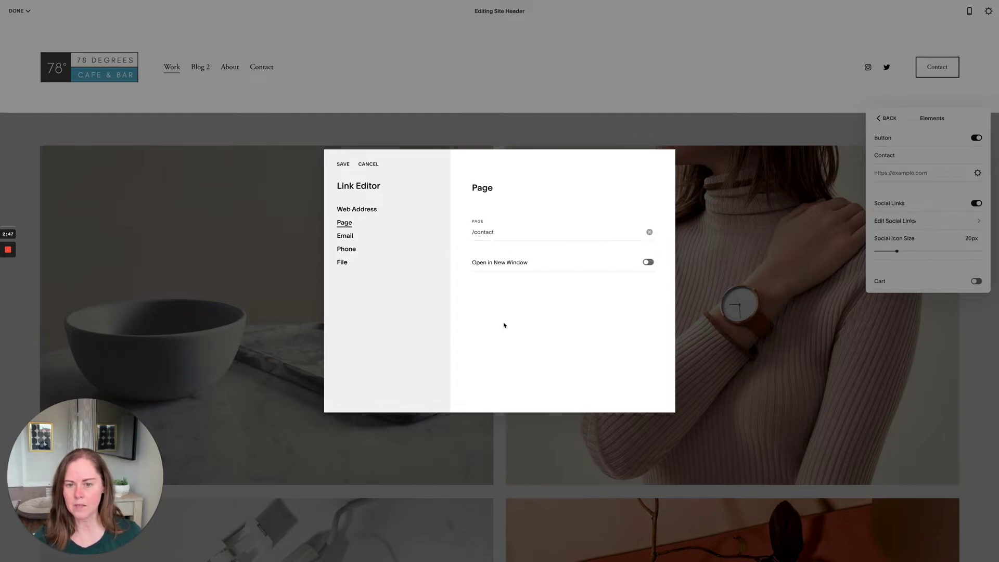
left_click(344, 165)
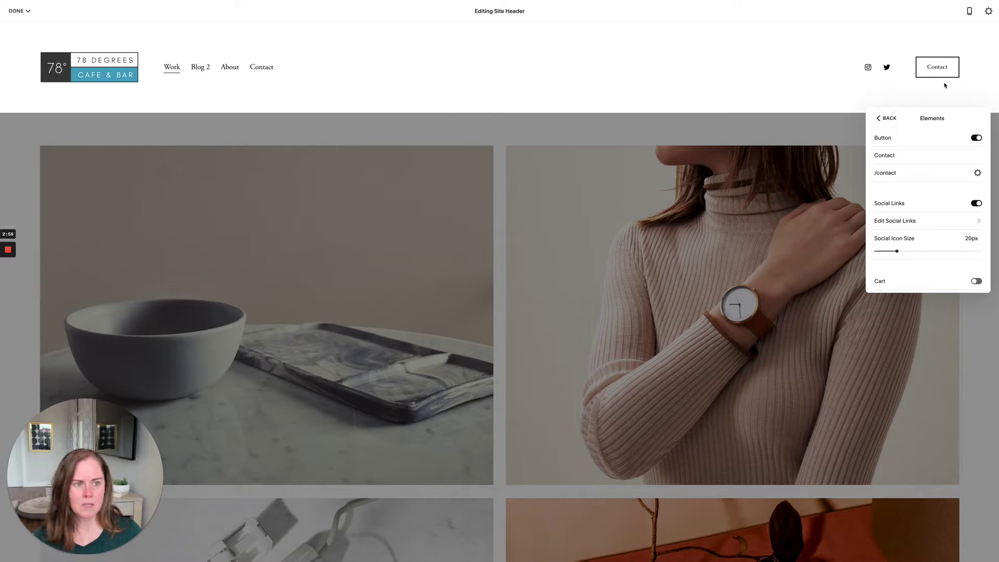
Step: Disable the header button, and switch the header's social links off and back on
left_click(975, 139)
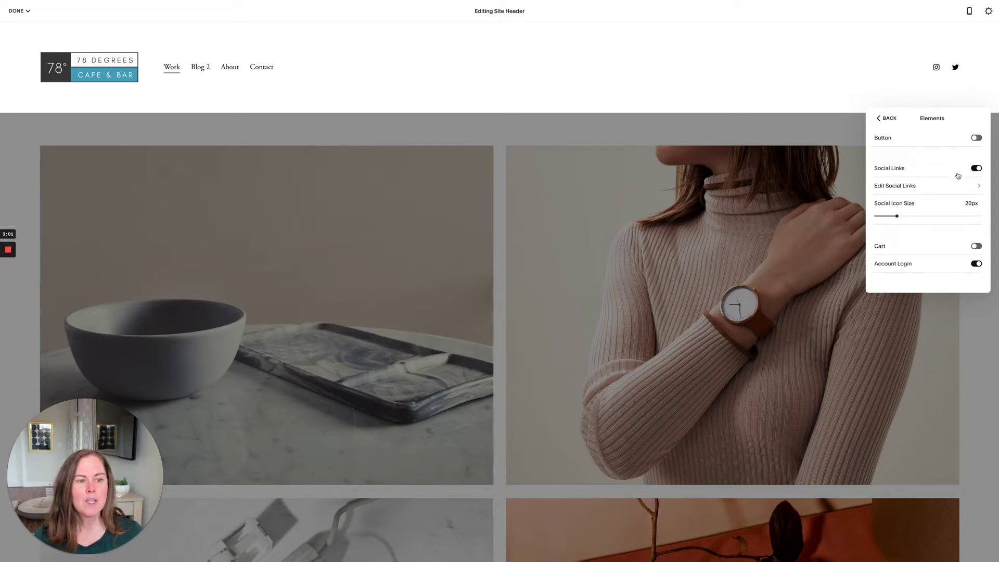
left_click(974, 169)
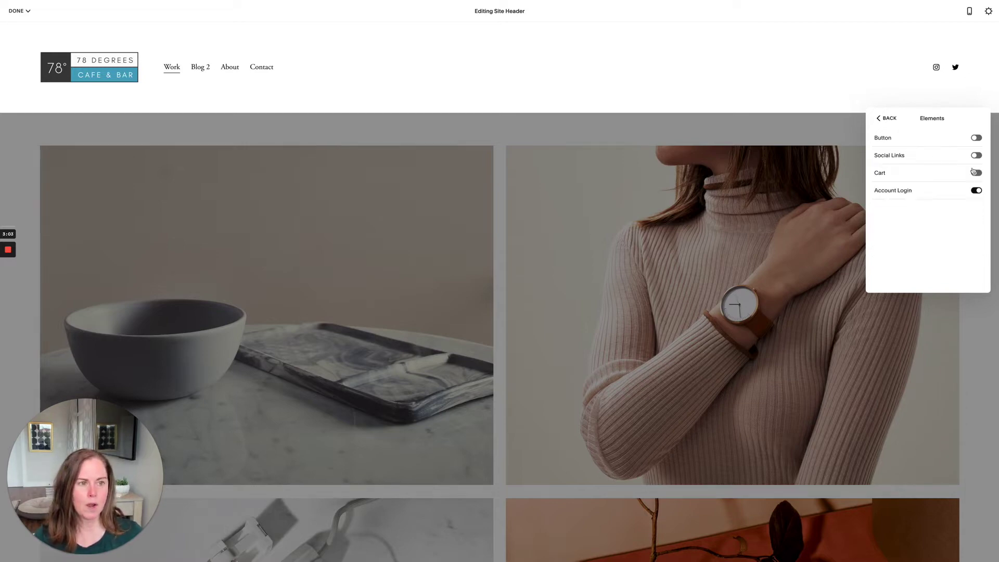
left_click(977, 156)
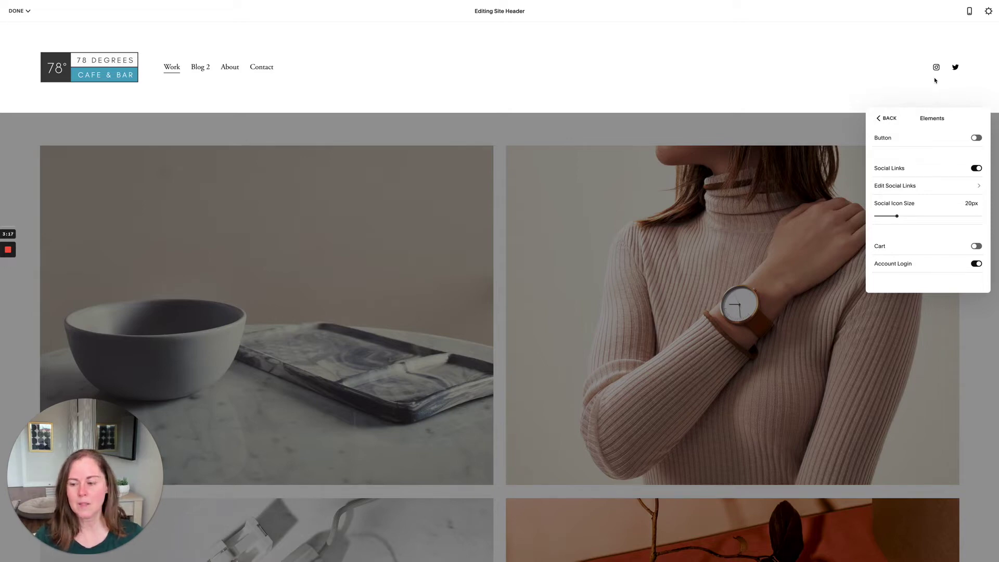
Step: Examine the header's social links, checking where a new link or email is added and the Twitter link's settings
left_click(974, 188)
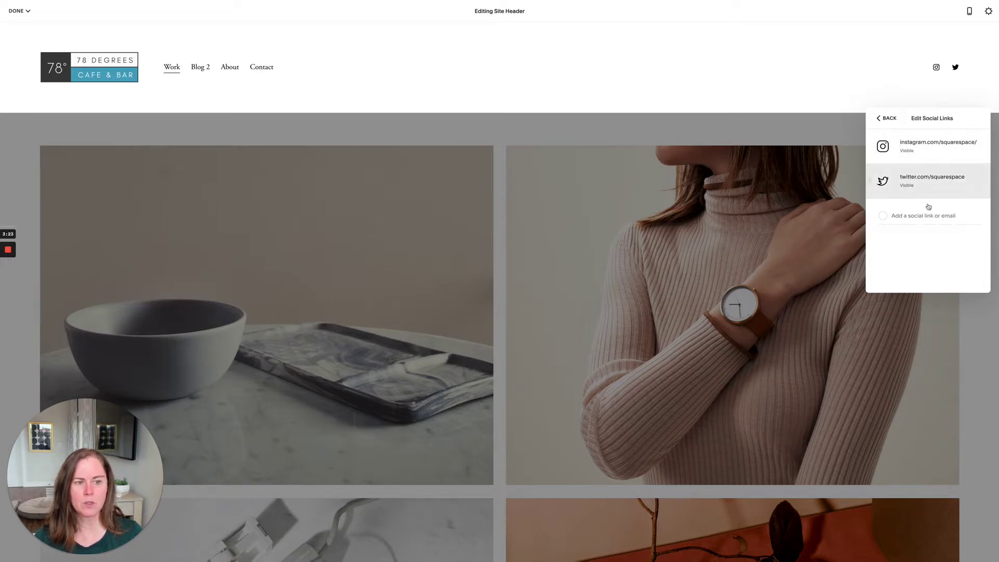
left_click(924, 215)
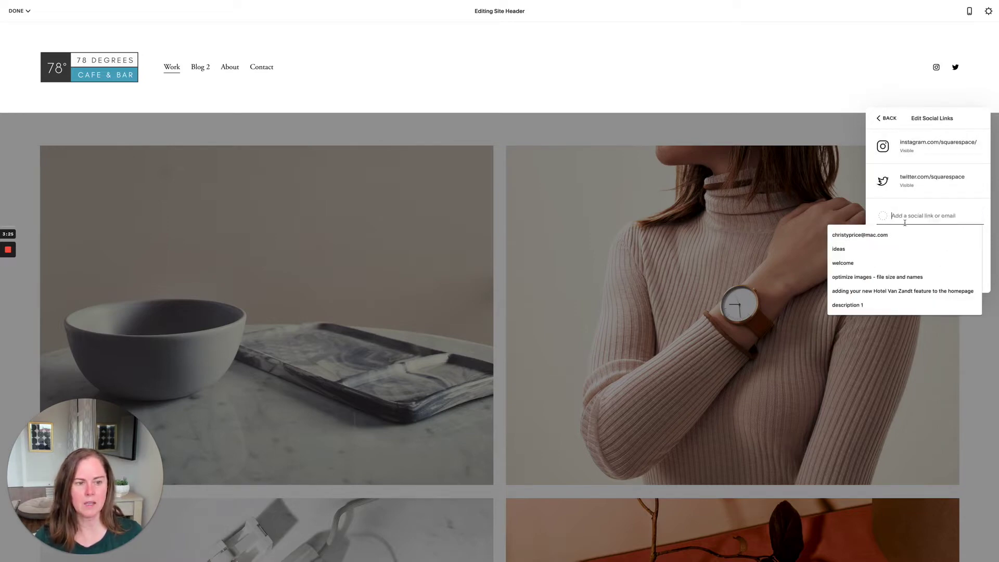
left_click(897, 186)
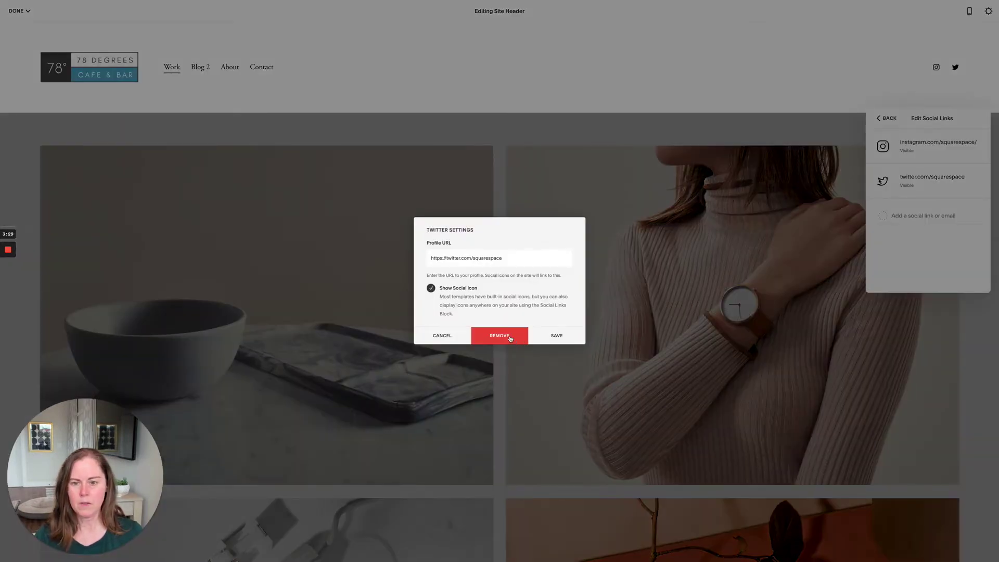
left_click(923, 211)
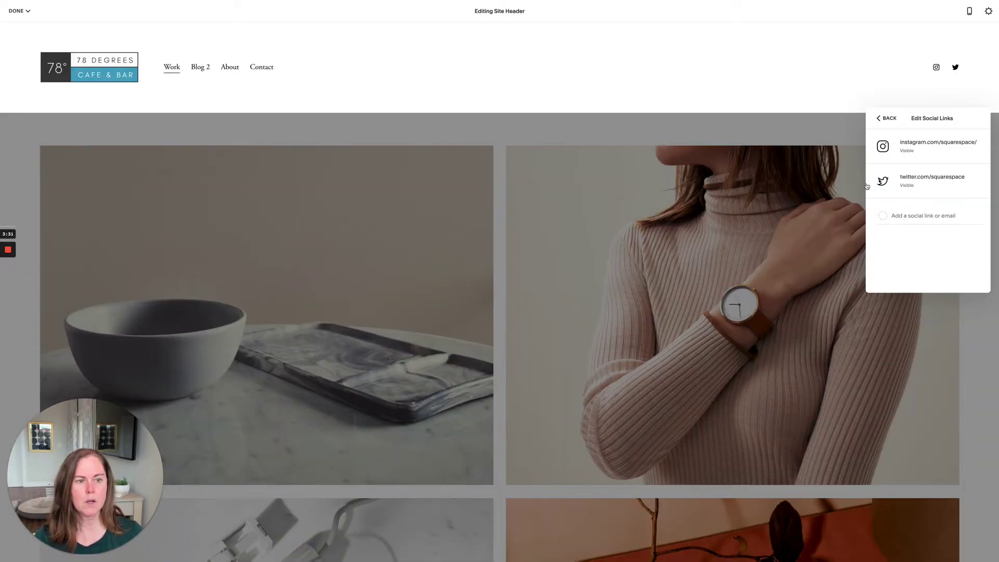
Step: Move the Twitter link ahead of the Instagram link and set the social icon size to 20px
left_click_drag(872, 181, 879, 146)
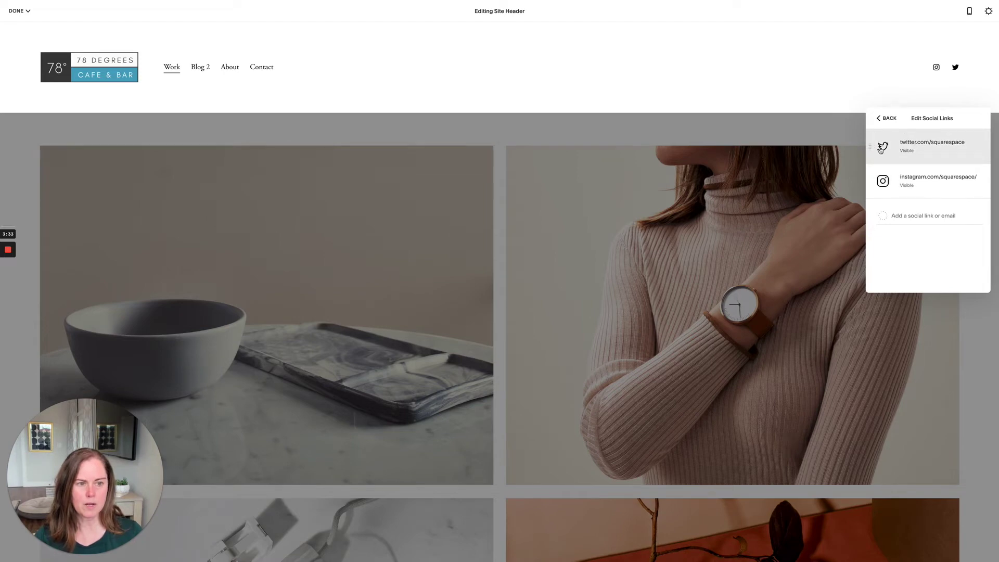
left_click(886, 118)
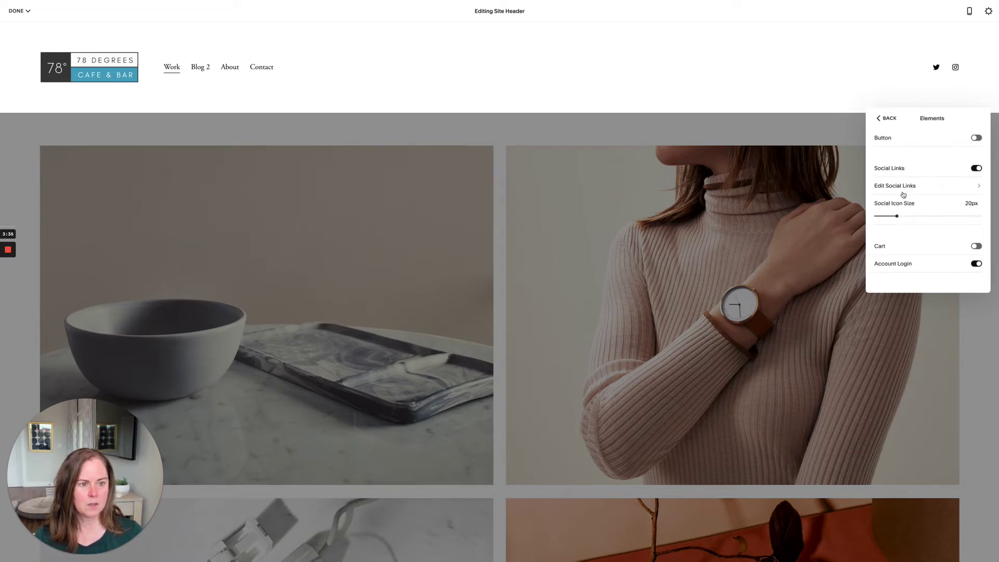
left_click_drag(928, 212, 892, 216)
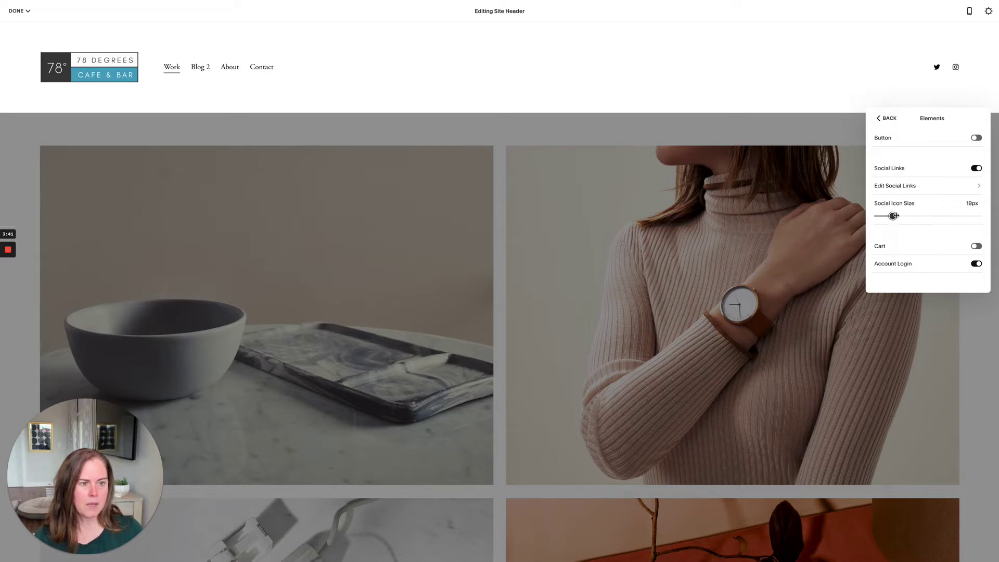
Step: Hide the header's social links and enable the cart with an icon size of 28px
left_click(976, 167)
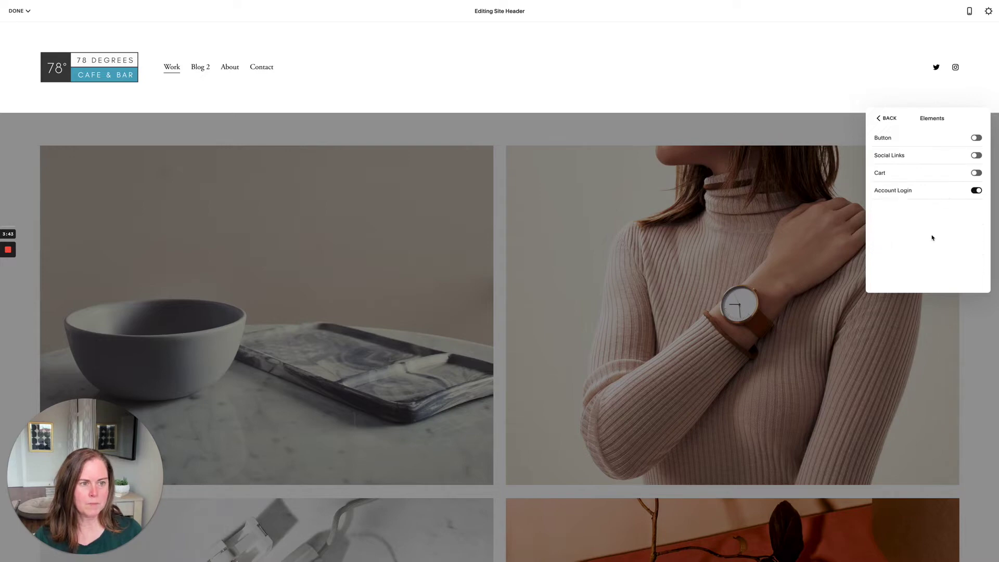
left_click(976, 173)
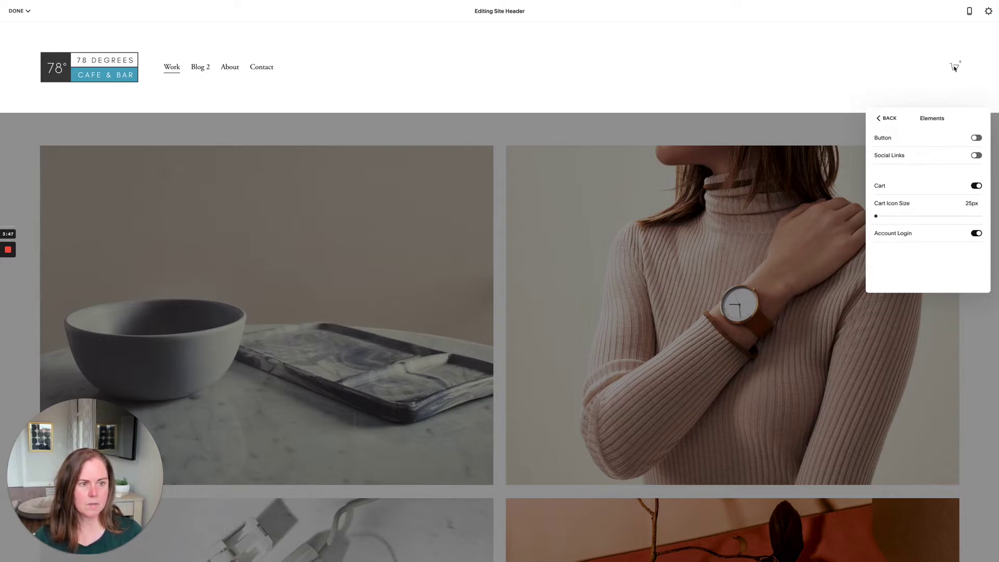
mouse_move(880, 217)
left_mouse_down()
mouse_move(928, 215)
mouse_move(876, 215)
mouse_move(889, 216)
left_mouse_up()
left_click_drag(955, 215, 896, 216)
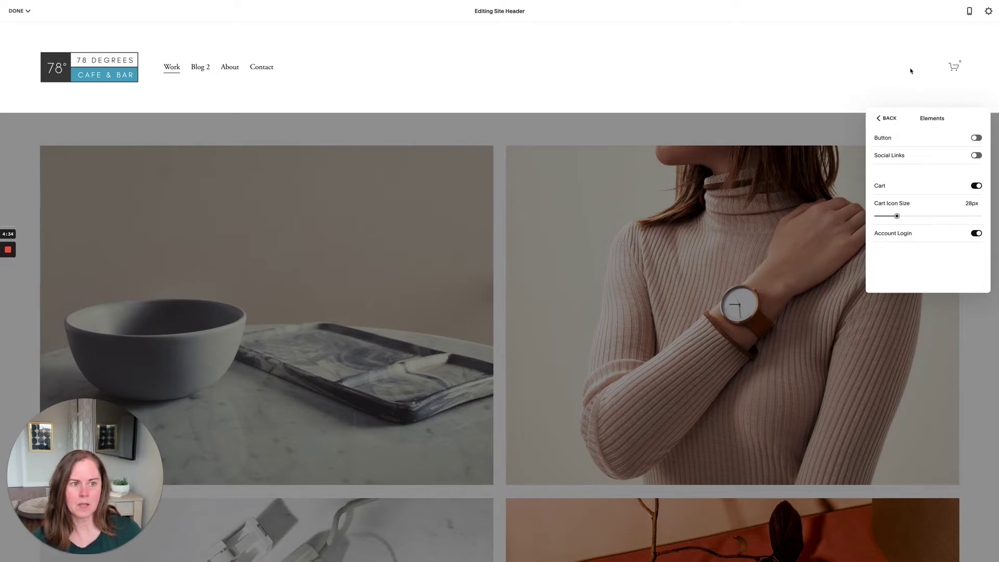
Step: Disable the account login and the cart among the global header elements
left_click(975, 233)
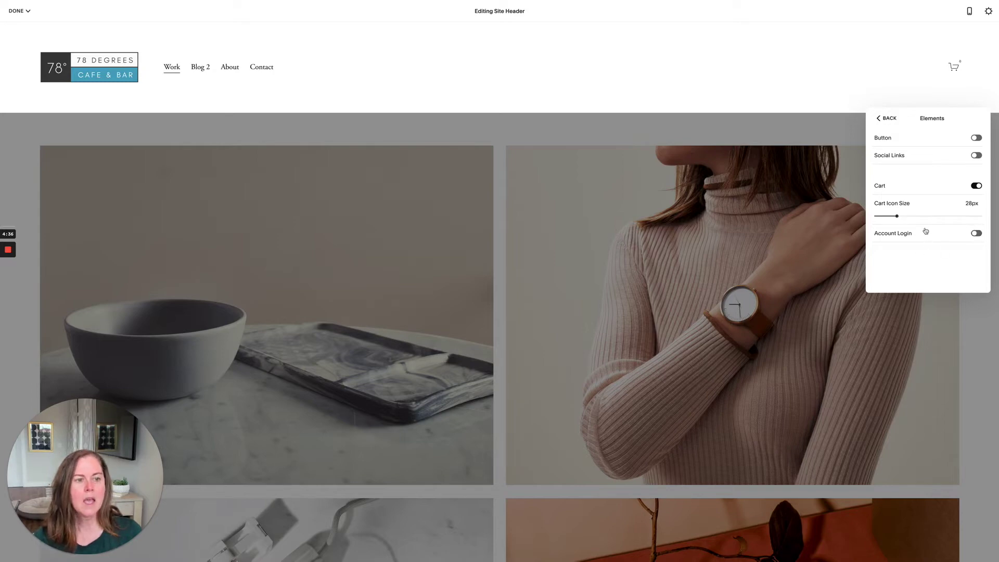
left_click(975, 186)
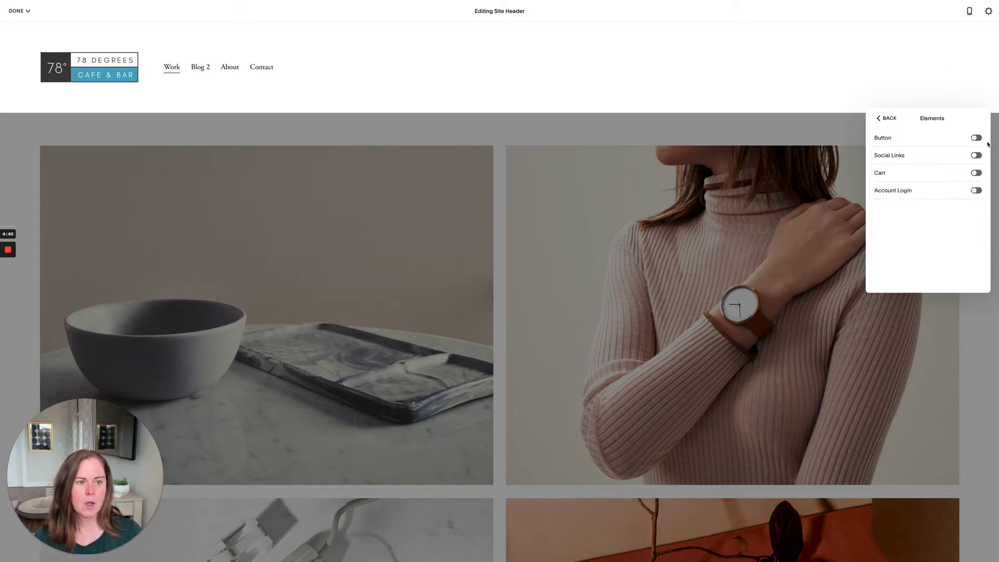
Step: Turn the header's social links back on, and switch the cart on and off again
left_click(978, 155)
left_click(978, 244)
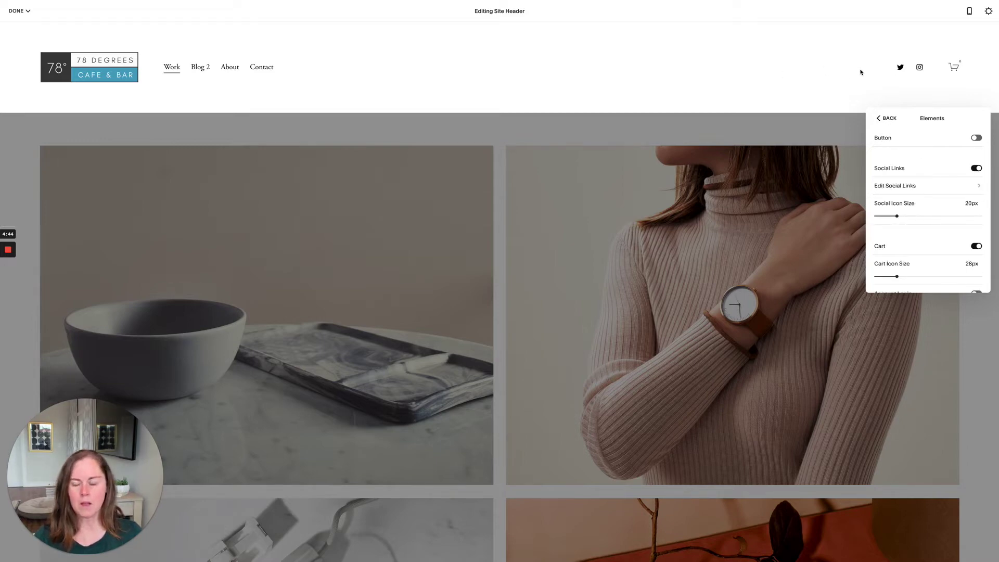
scroll(924, 198, "down", 1)
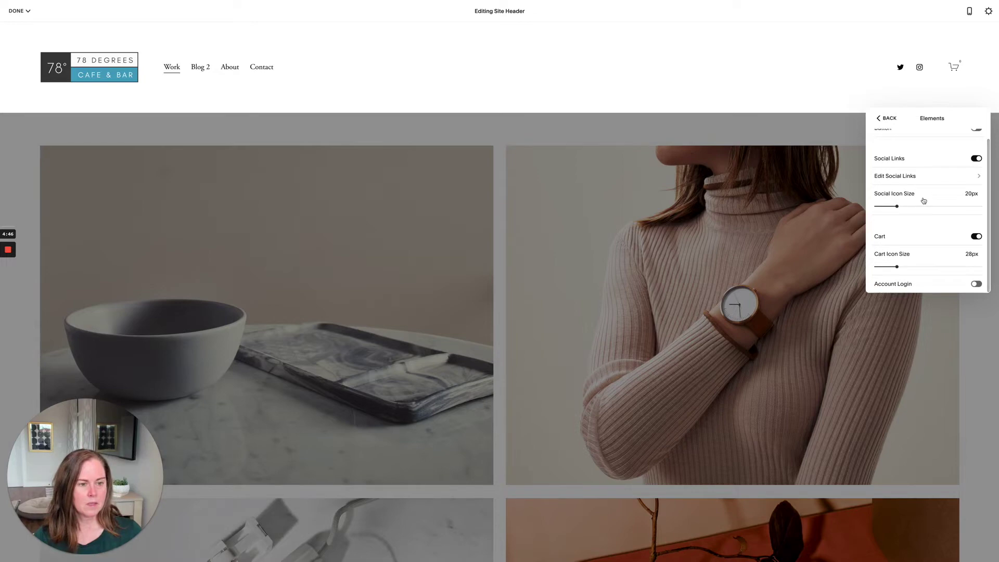
scroll(923, 200, "up", 1)
scroll(922, 201, "down", 1)
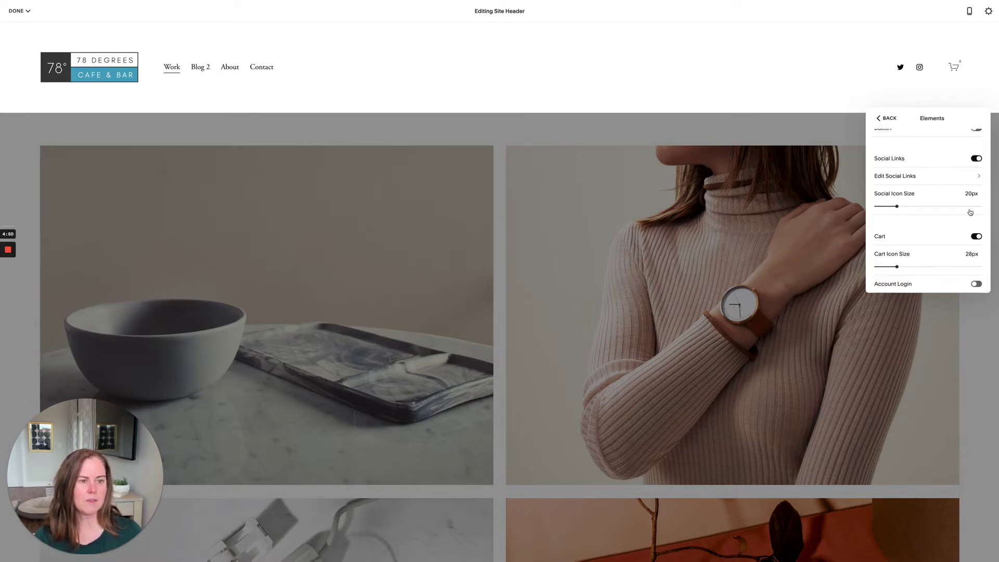
left_click(975, 236)
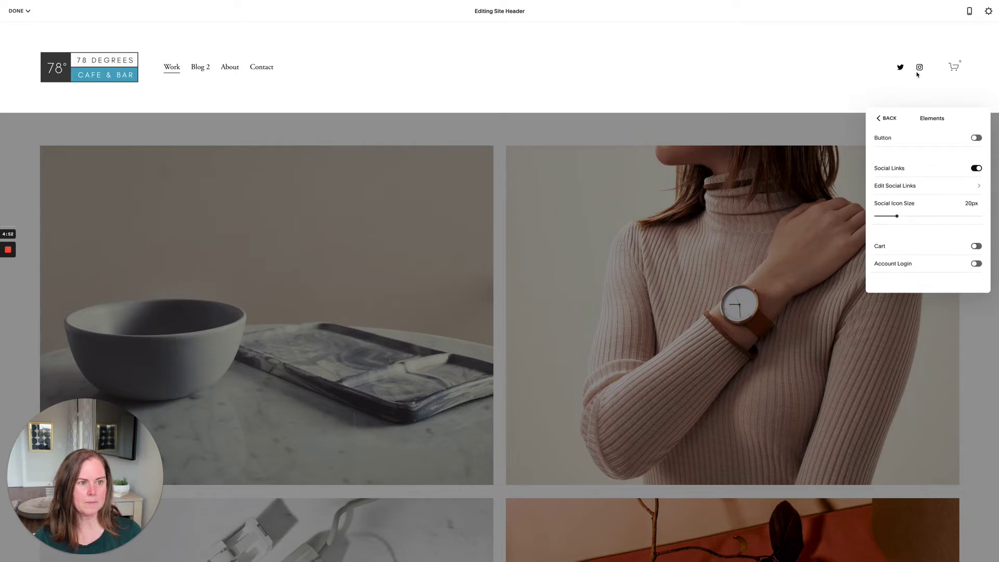
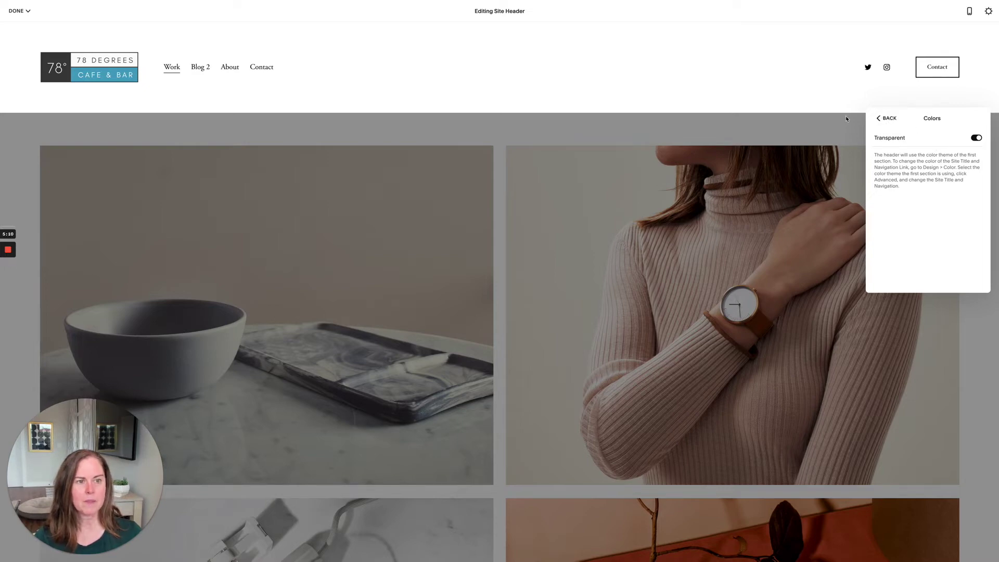
Step: Leave the header's color settings and finish editing the site header
left_click(879, 118)
left_click(17, 11)
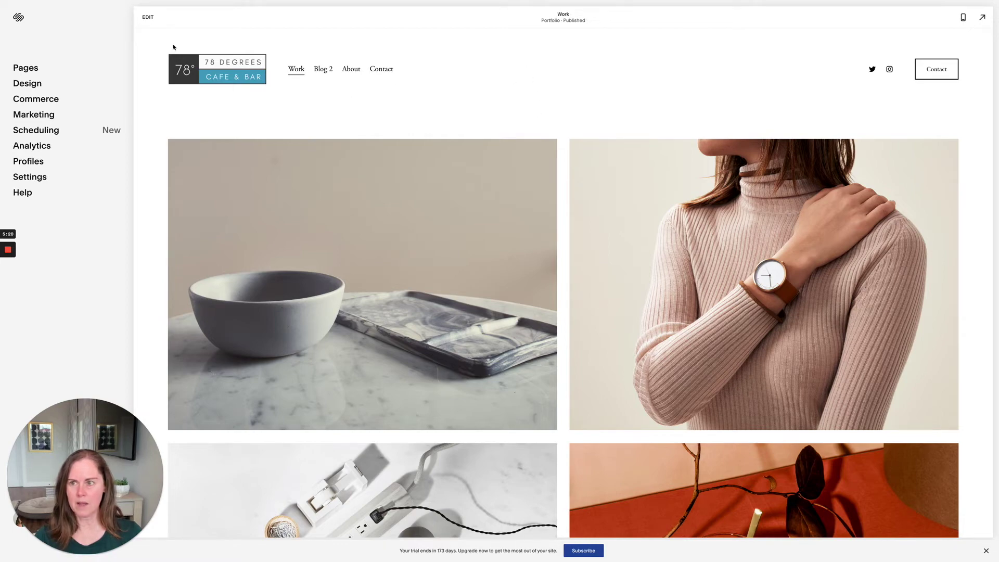
Step: Give the Work page's portfolio section a free stock background image of two metallic figures holding hands
left_click(148, 16)
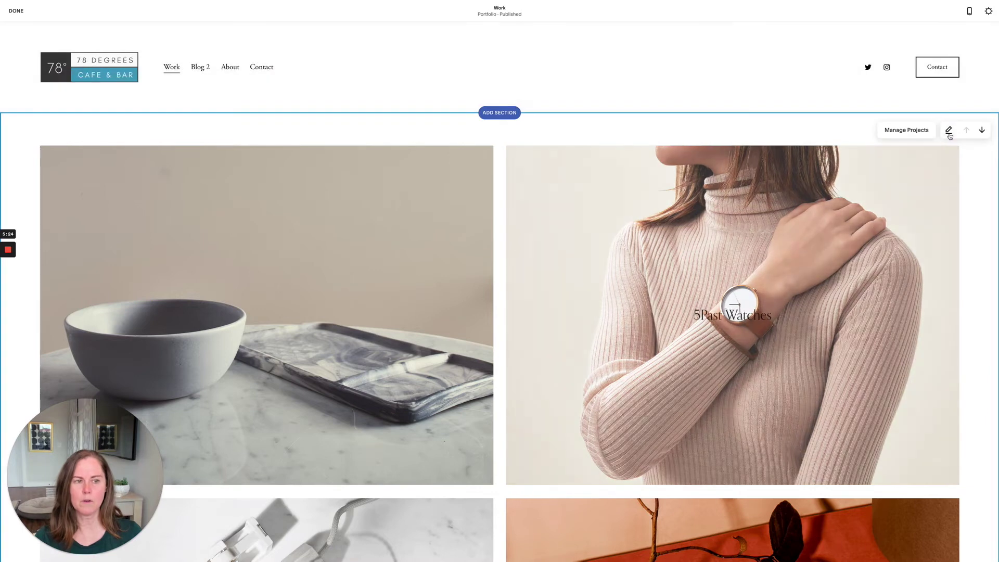
left_click(949, 133)
left_click(932, 134)
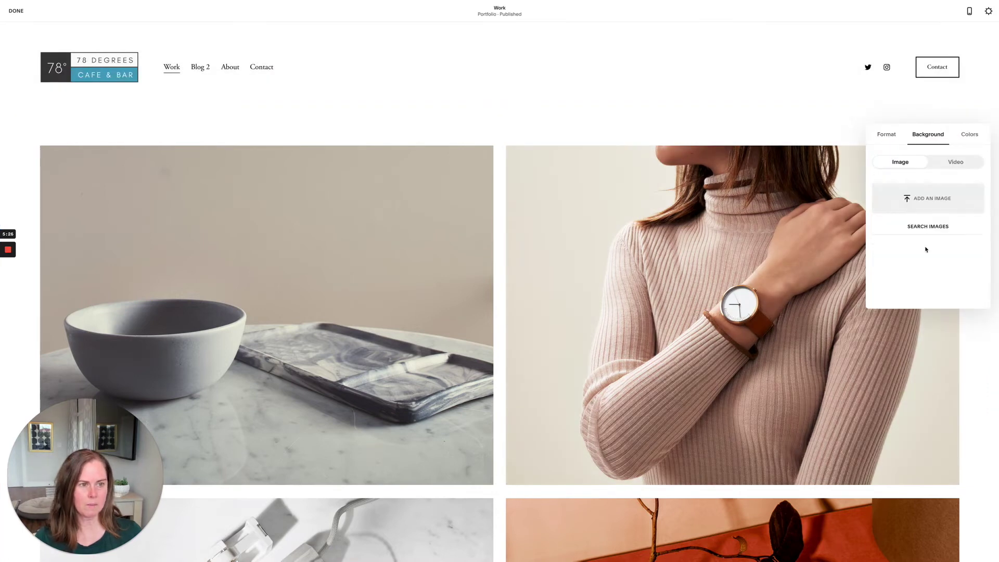
left_click(931, 198)
left_click(603, 167)
left_click(928, 227)
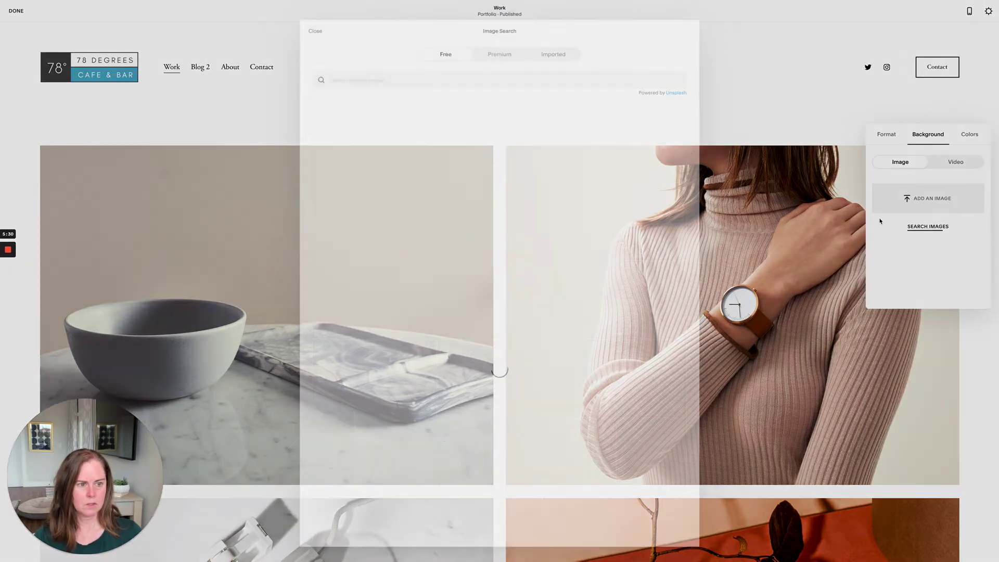
left_click(519, 161)
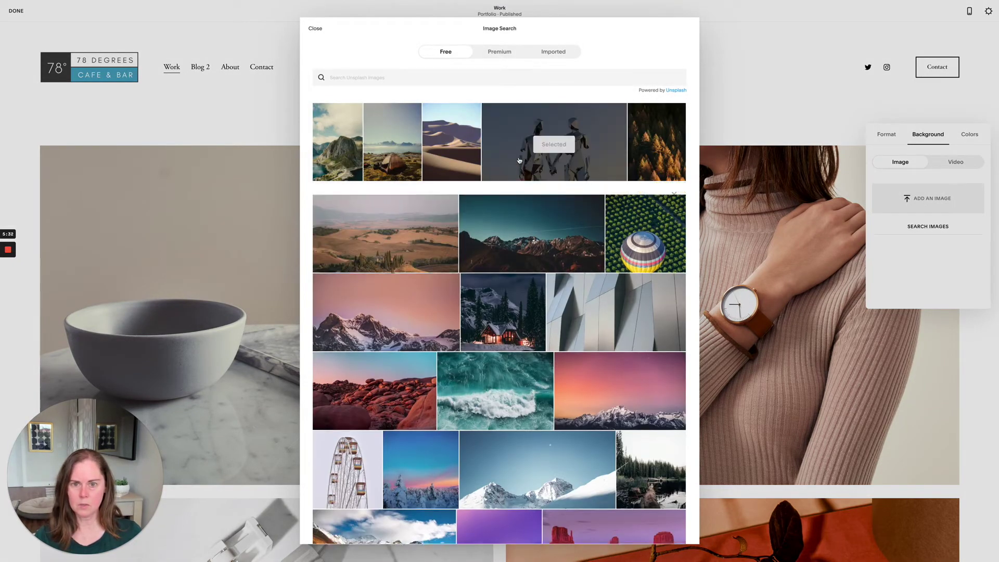
left_click(583, 303)
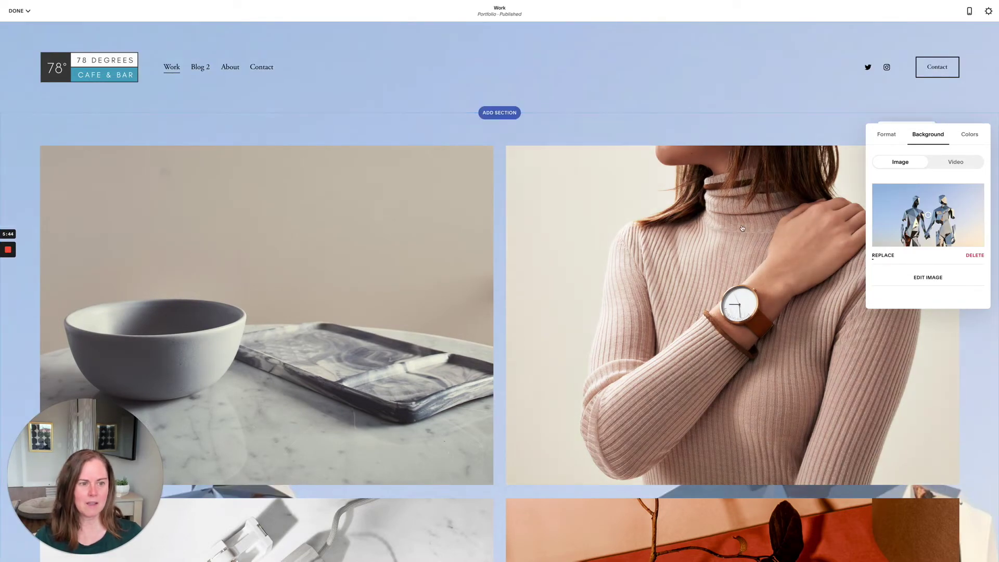
left_click(707, 132)
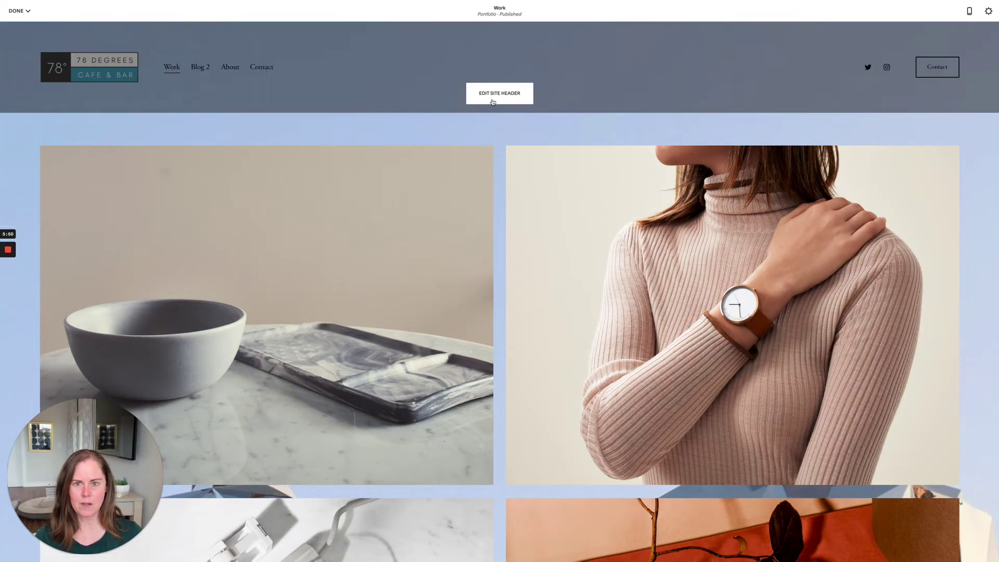
Step: Turn off the site header's Transparent color option so that it uses the White Minimal theme
left_click(493, 99)
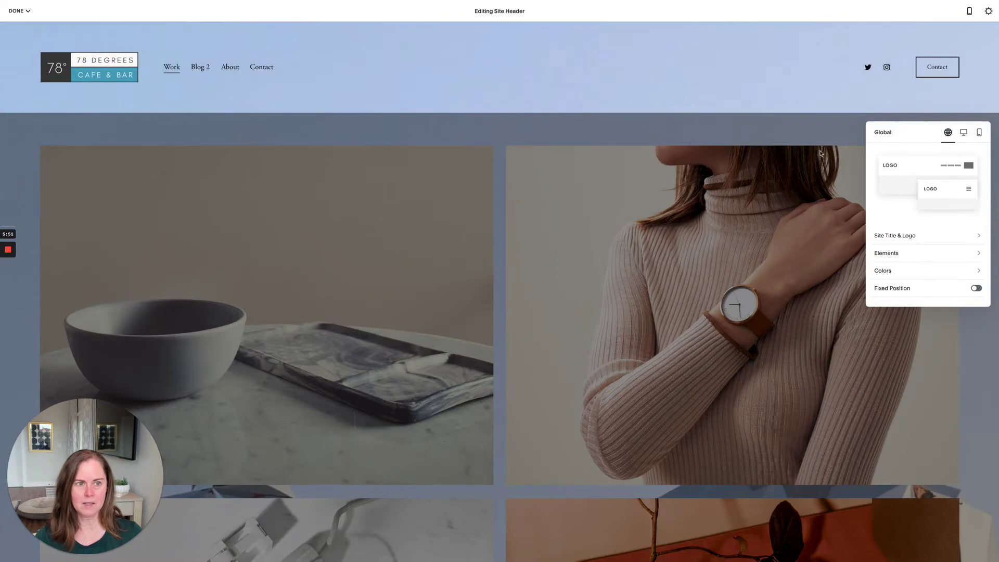
left_click(934, 271)
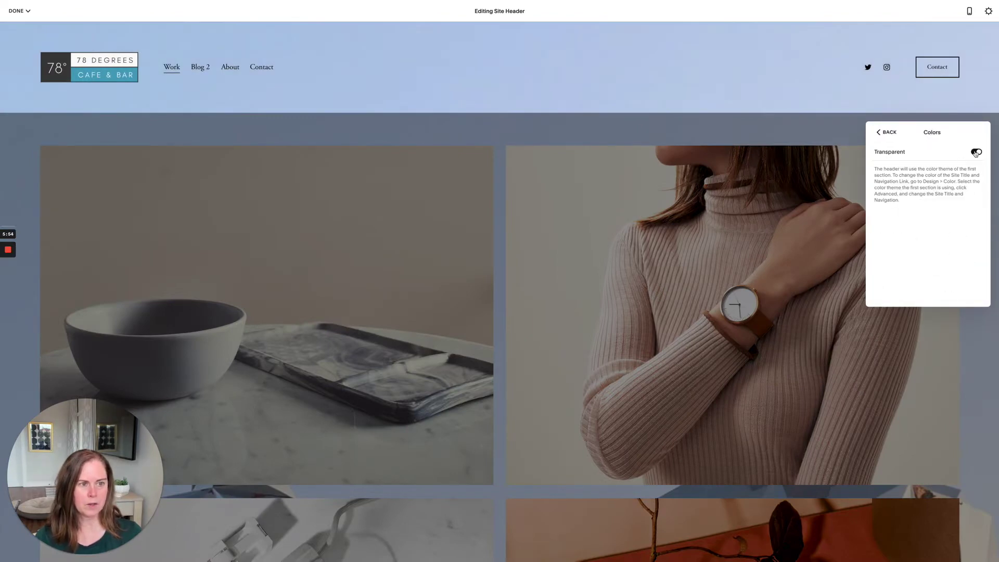
left_click(969, 153)
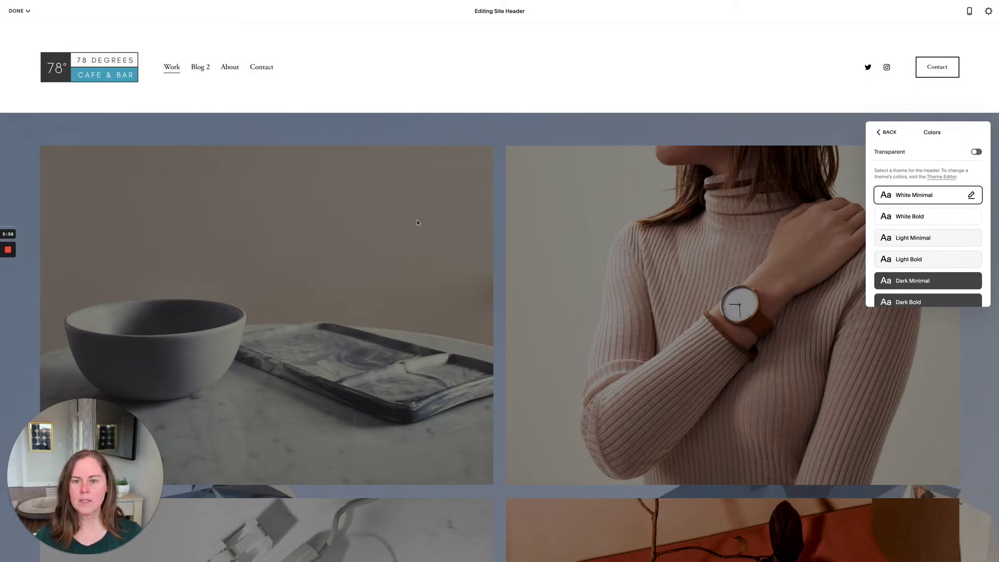
left_click(451, 229)
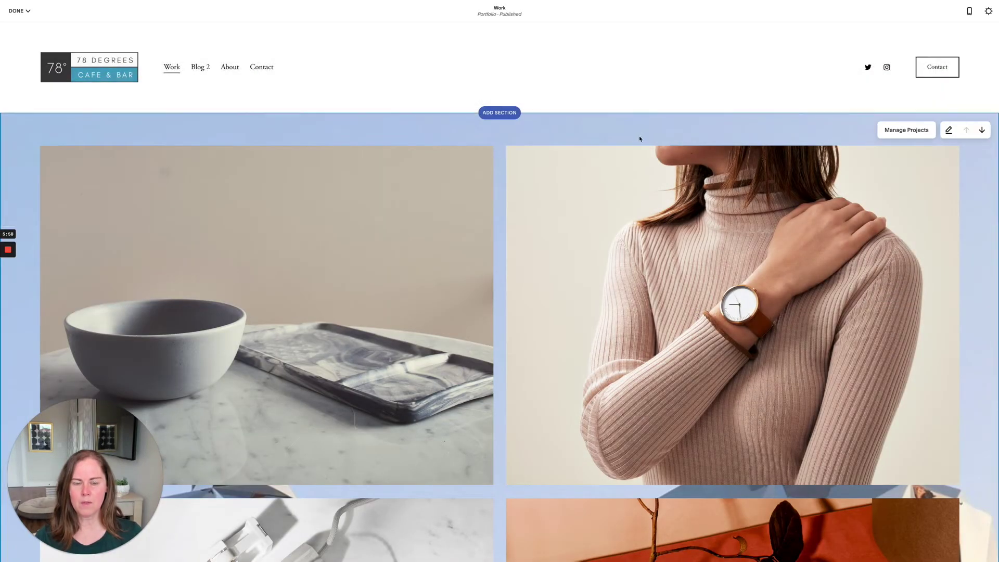
Step: Review the portfolio section beneath the solid header and delete the section's background image
scroll(626, 144, "down", 10)
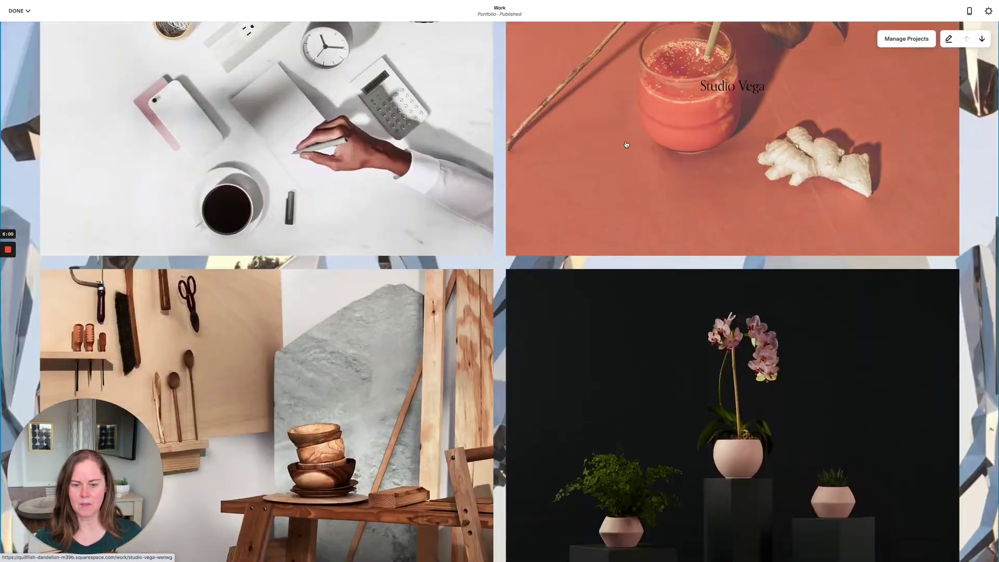
scroll(625, 144, "up", 10)
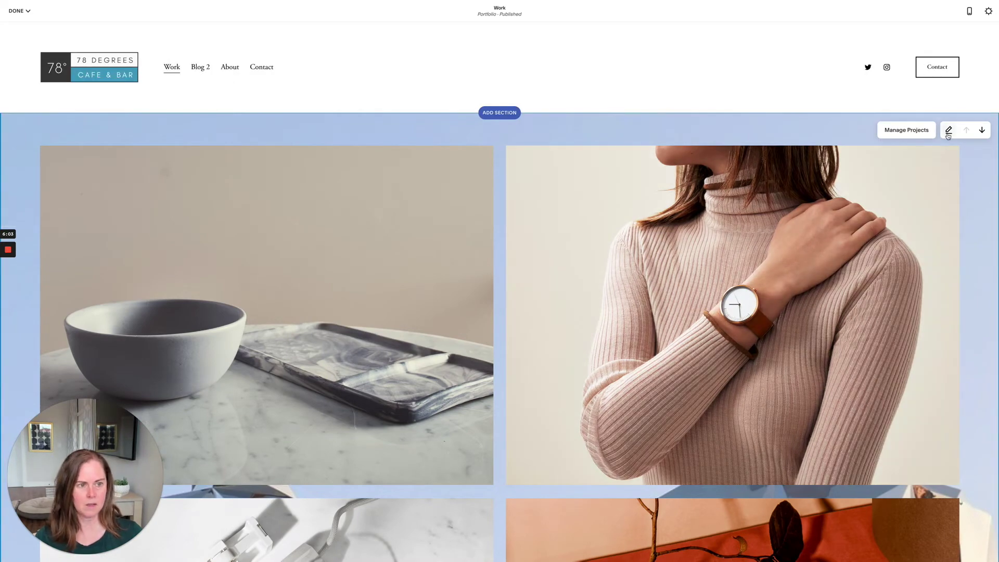
left_click(948, 131)
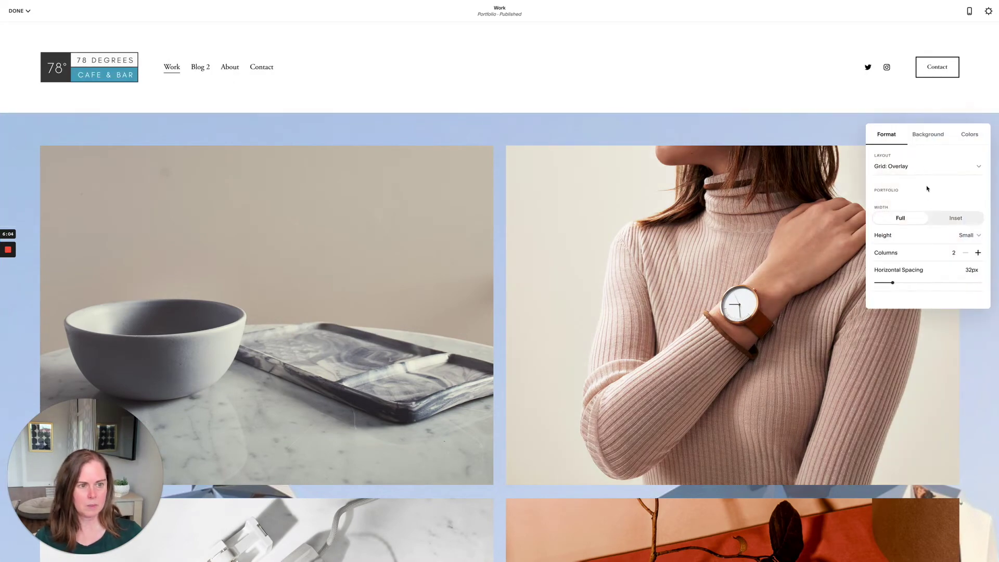
left_click(935, 138)
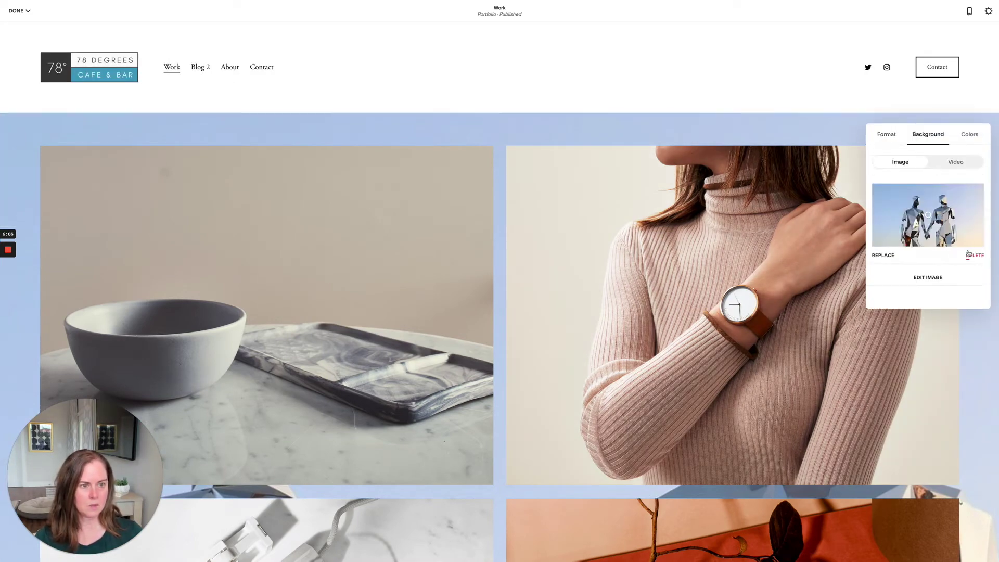
left_click(971, 258)
Step: Try the Light Minimal, Dark Minimal, Accent Dark and Black Minimal color themes on the site header
left_click(499, 93)
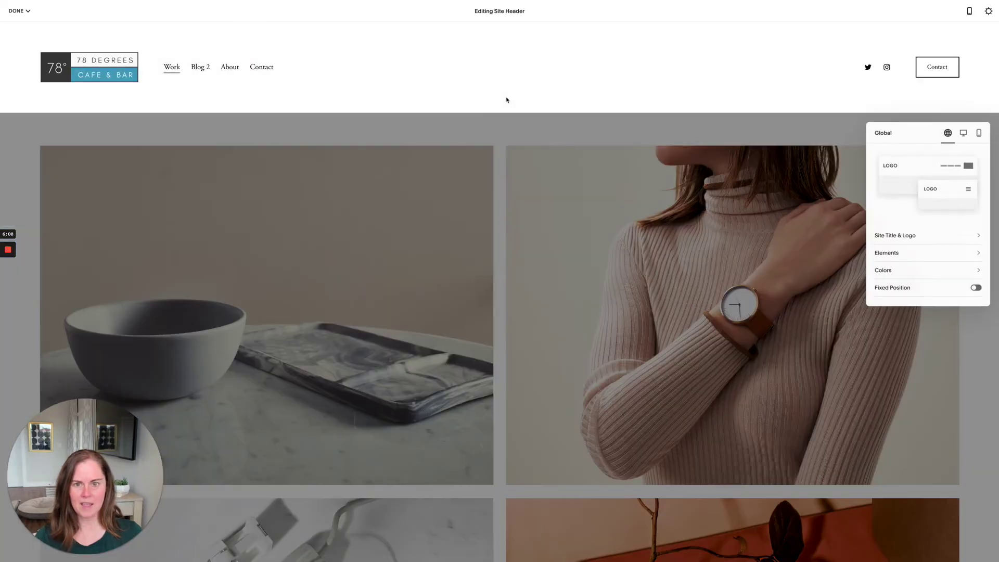
key("Escape")
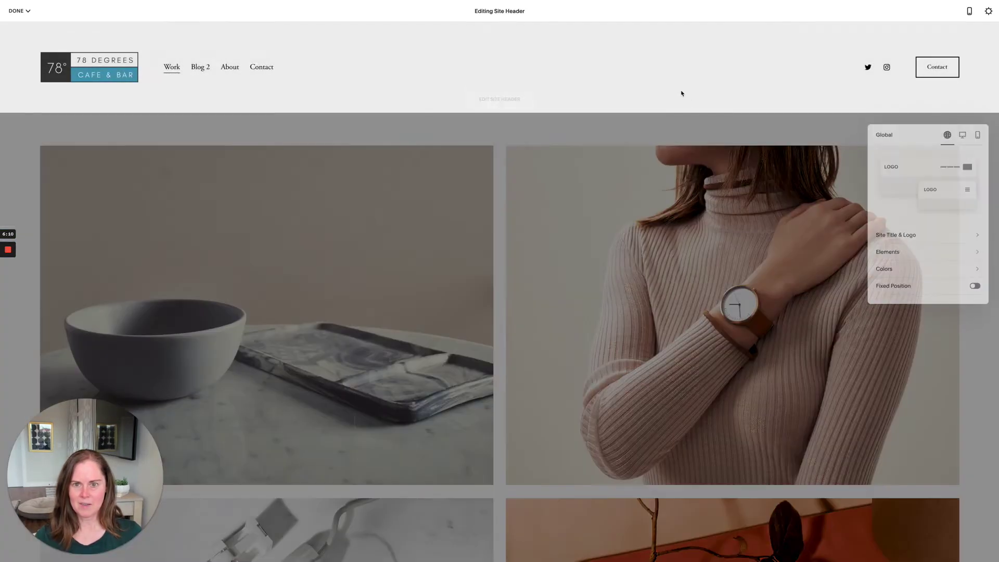
left_click(505, 98)
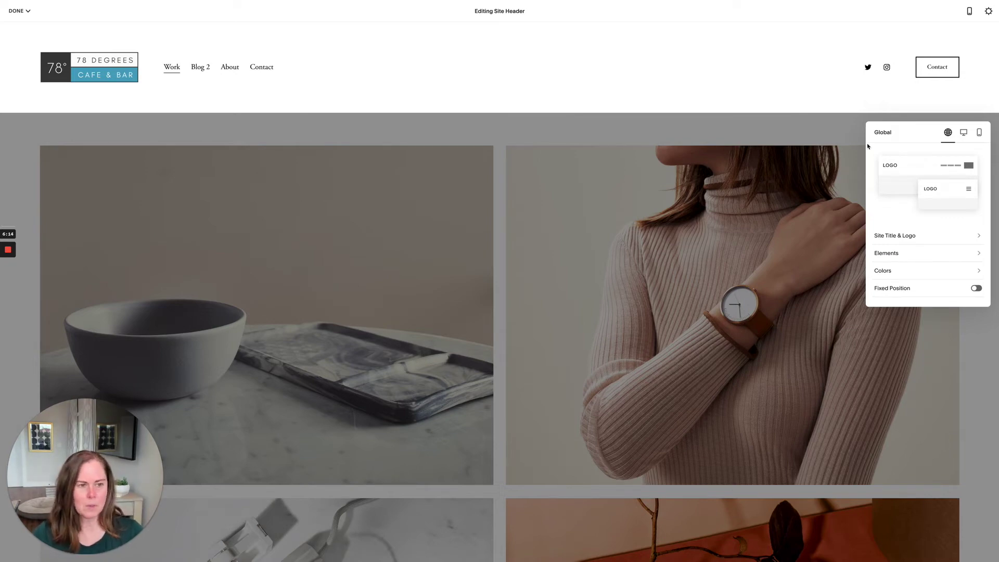
left_click(887, 271)
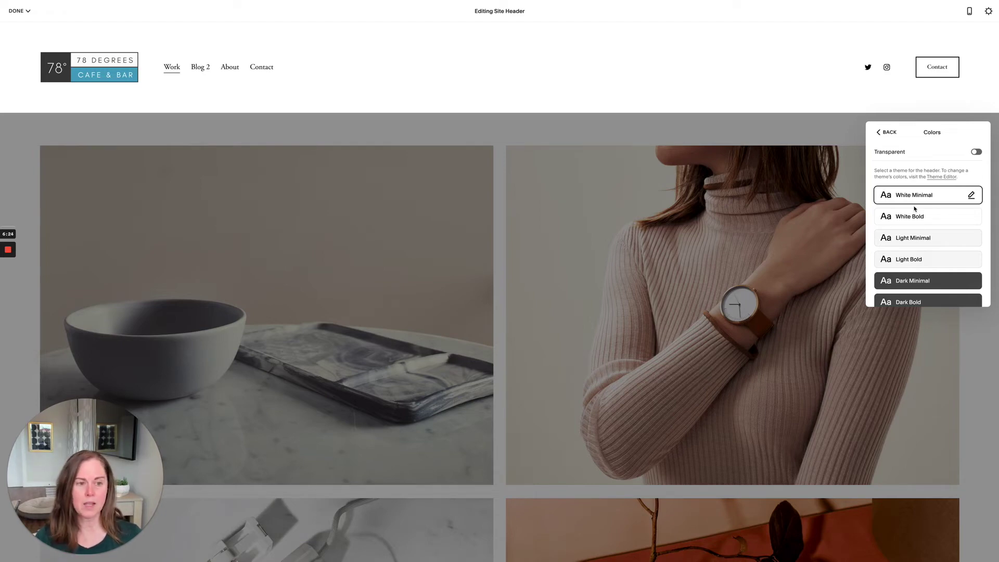
scroll(921, 253, "down", 2)
left_click(954, 203)
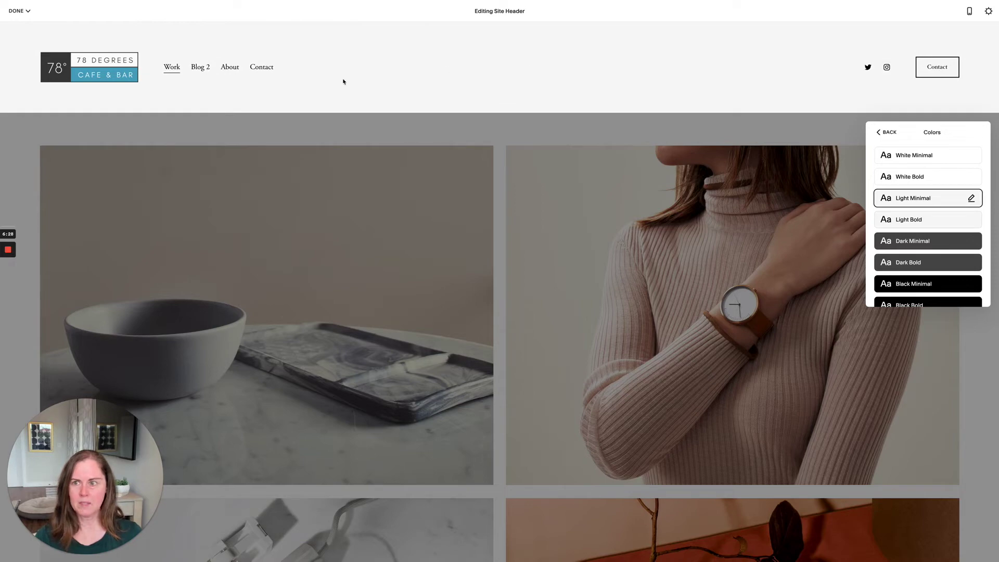
left_click(957, 244)
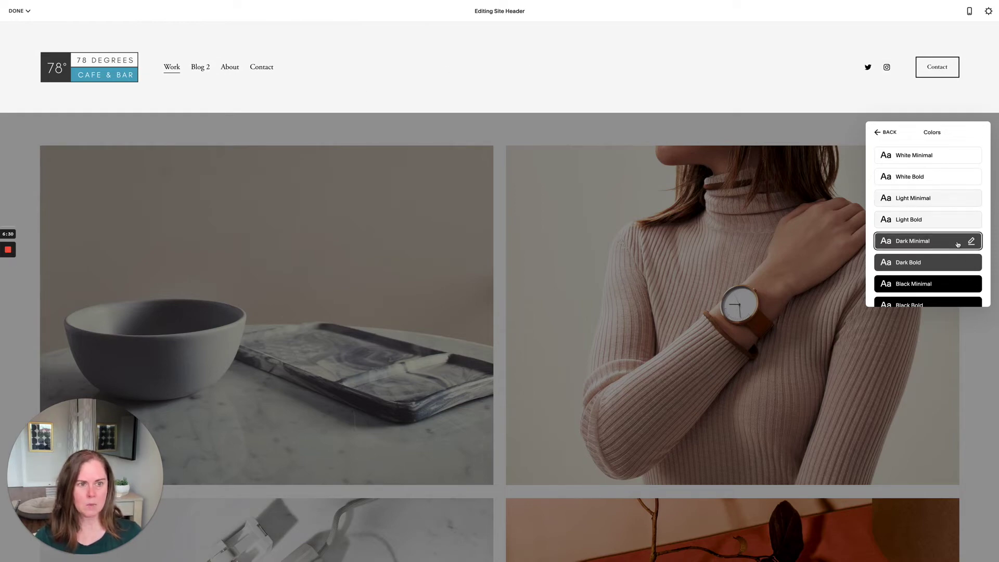
scroll(956, 252, "down", 2)
left_click(966, 250)
left_click(960, 294)
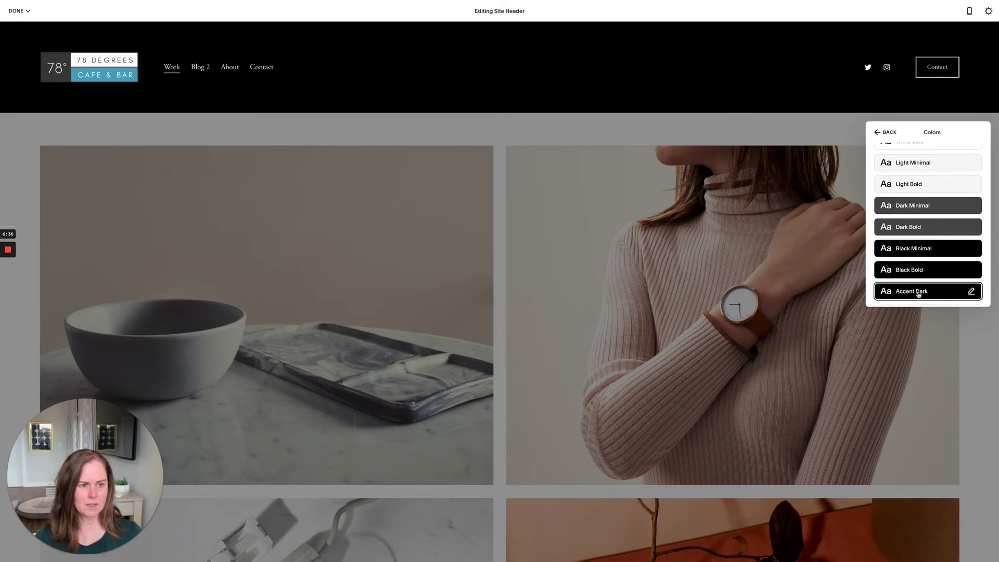
left_click(926, 254)
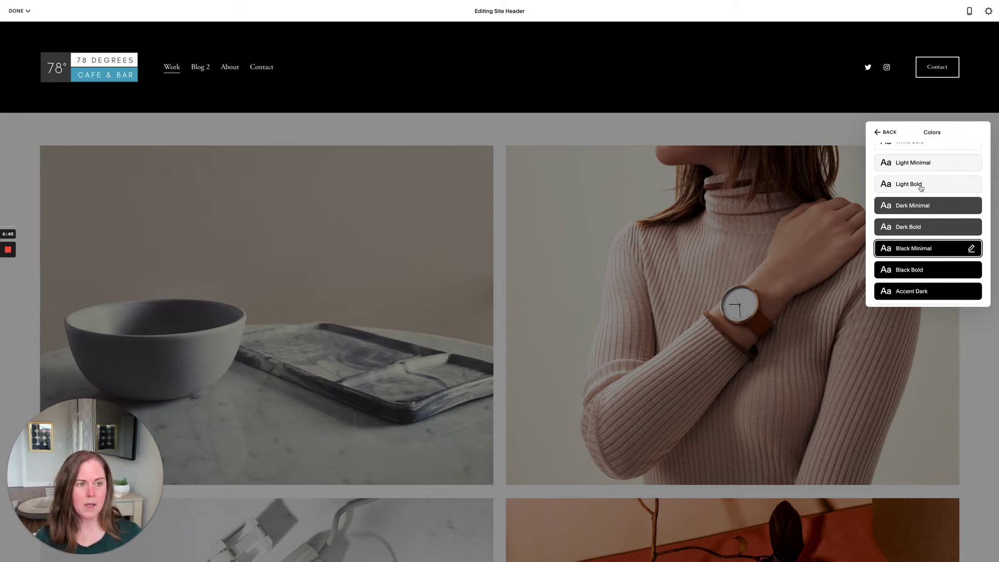
scroll(920, 187, "up", 3)
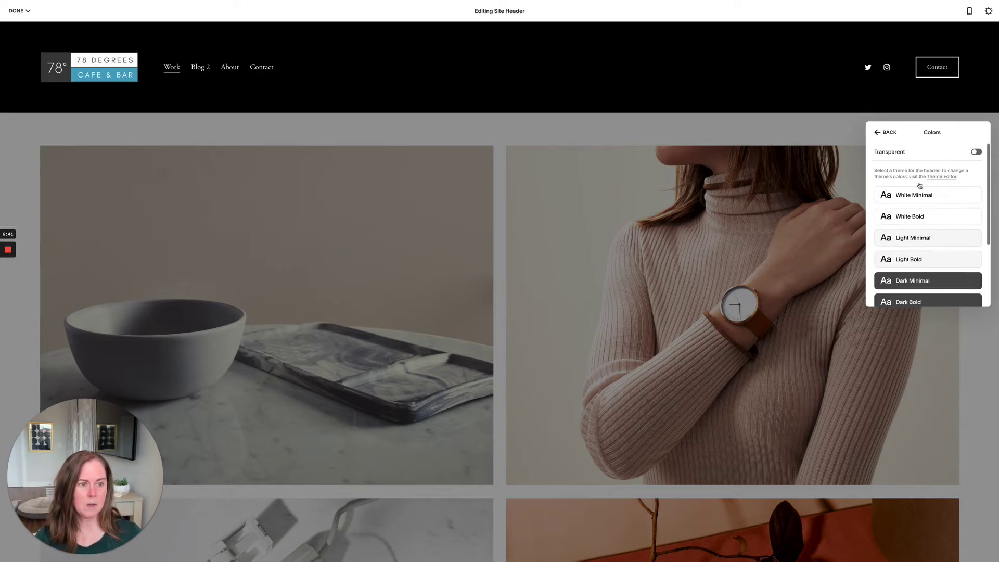
left_click(886, 132)
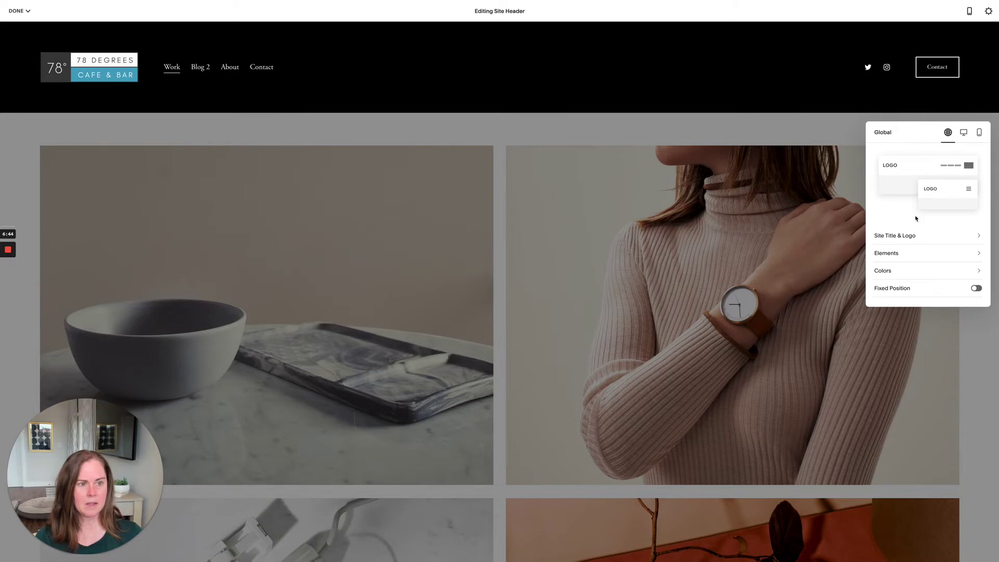
Step: Set the site header's color theme to White Minimal, finish editing the header and save the Work page
left_click(915, 270)
left_click(952, 195)
left_click(887, 133)
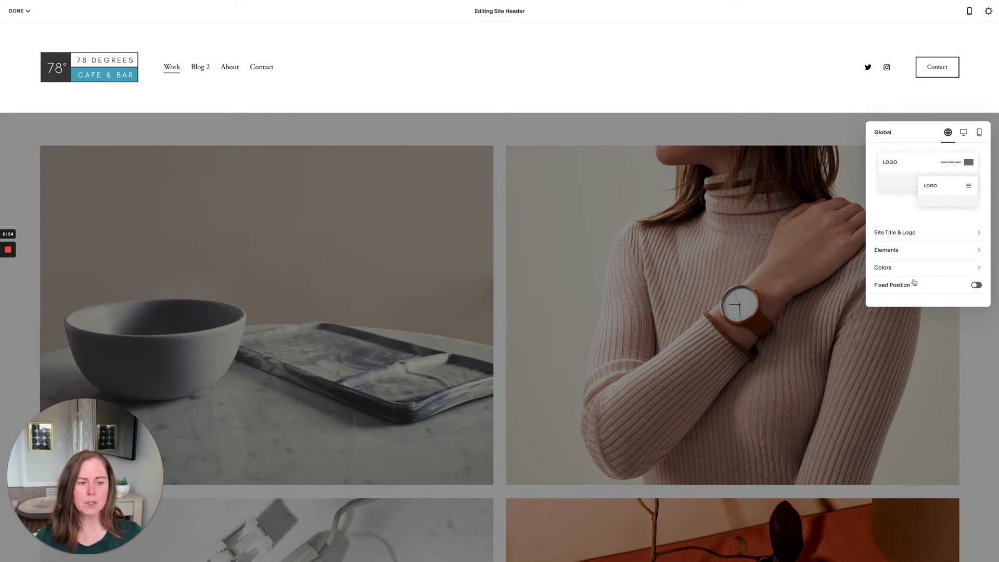
left_click(818, 283)
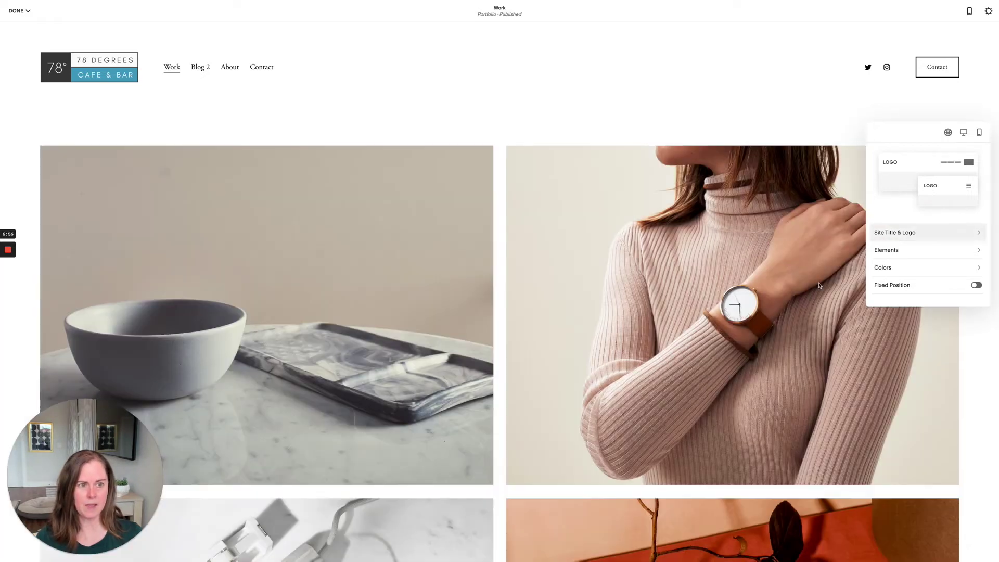
left_click(19, 10)
left_click(16, 26)
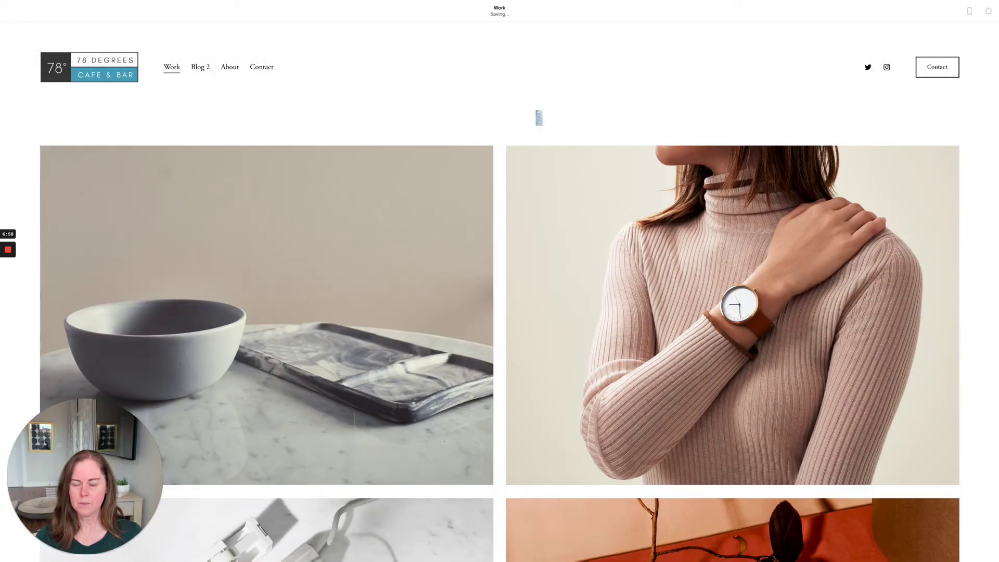
Step: Look through the saved Work page to check how the header behaves while scrolling without a fixed position
scroll(769, 194, "down", 5)
scroll(768, 195, "down", 10)
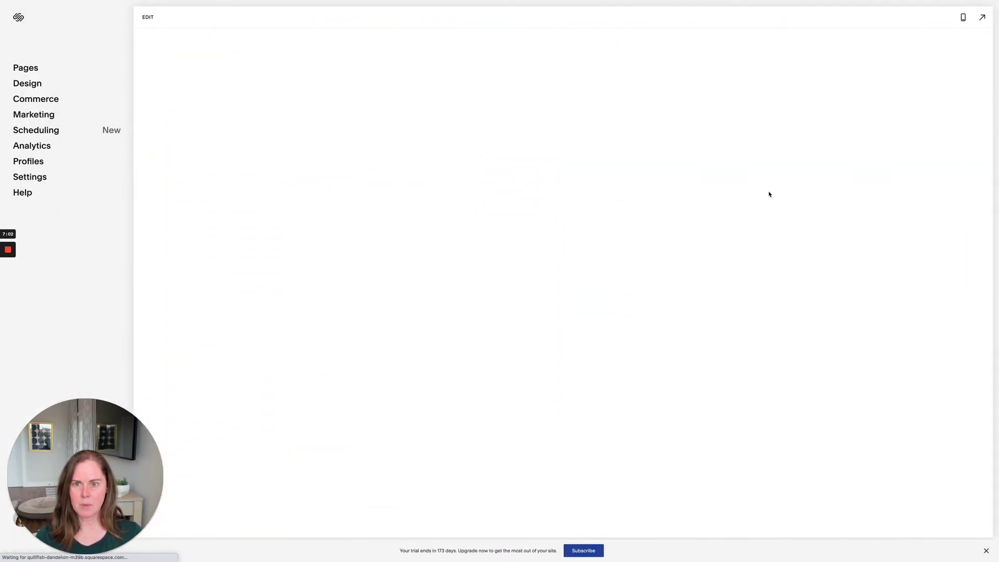
scroll(739, 197, "down", 10)
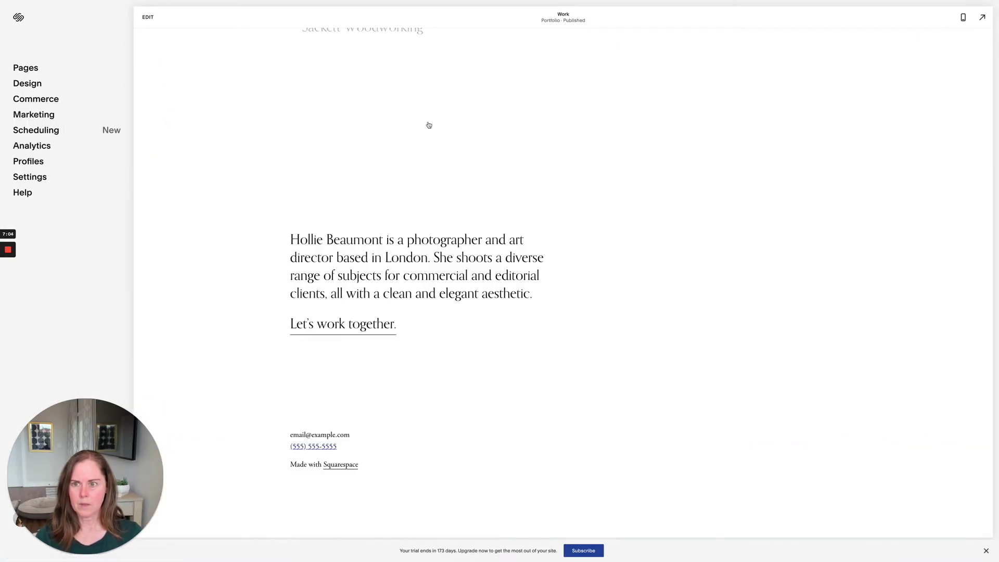
scroll(426, 124, "up", 15)
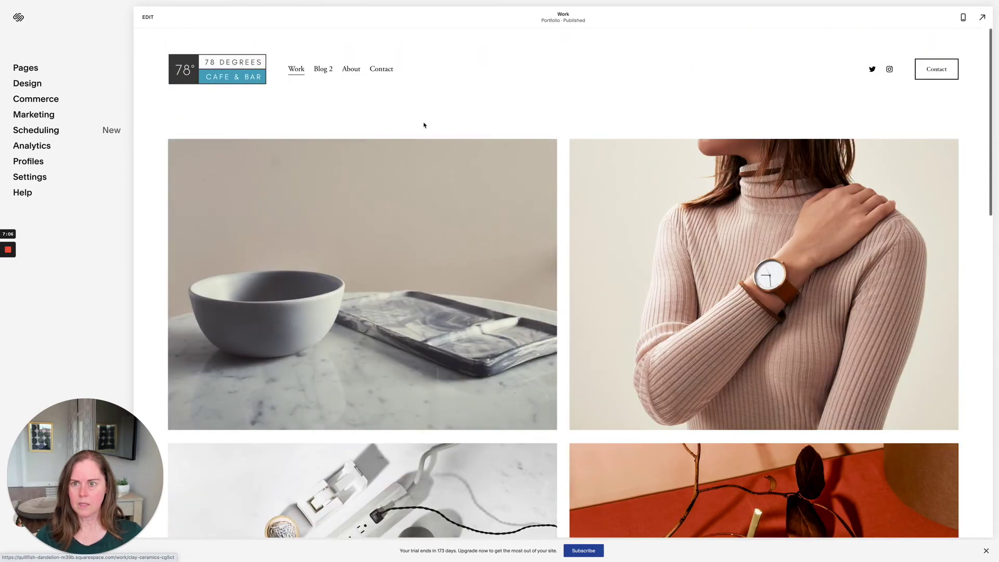
scroll(417, 154, "down", 3)
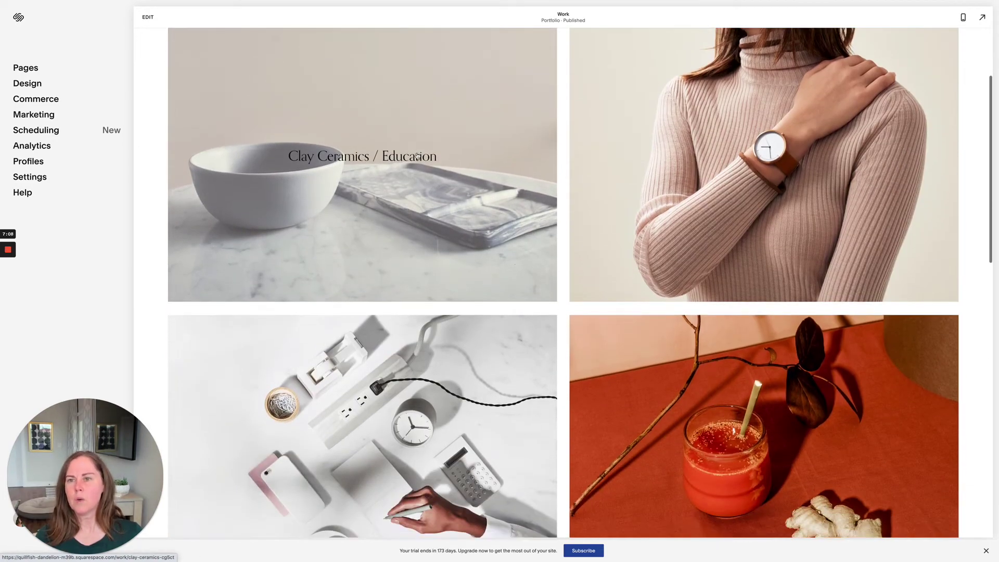
scroll(484, 82, "up", 3)
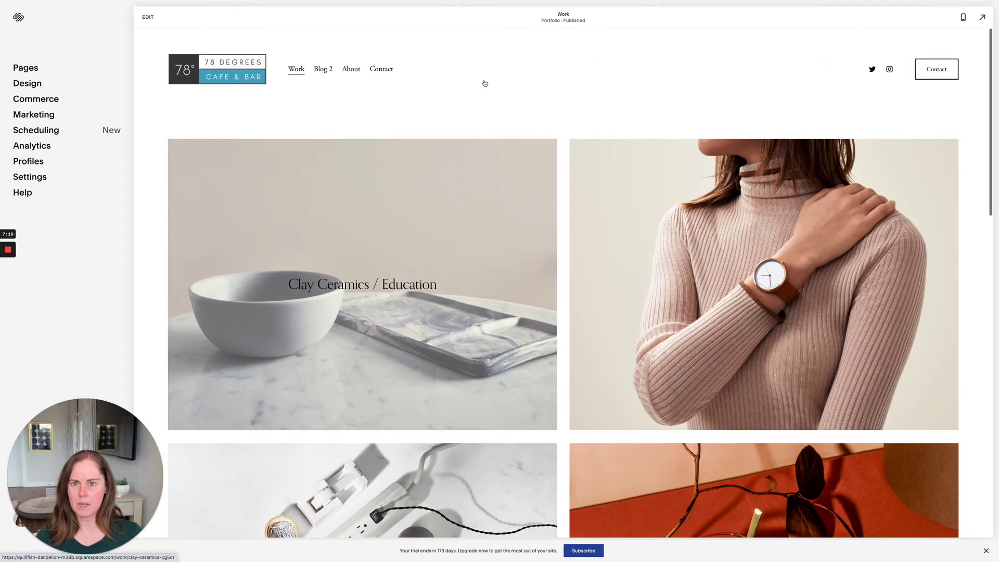
Step: Turn on the site header's Fixed Position with the Basic fixed header style and save the changes
left_click(149, 16)
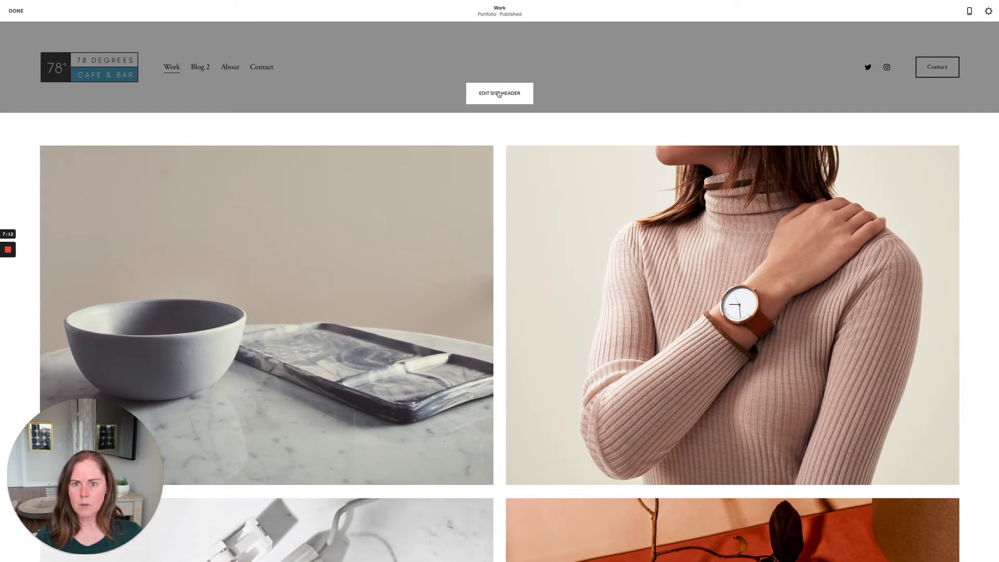
left_click(499, 95)
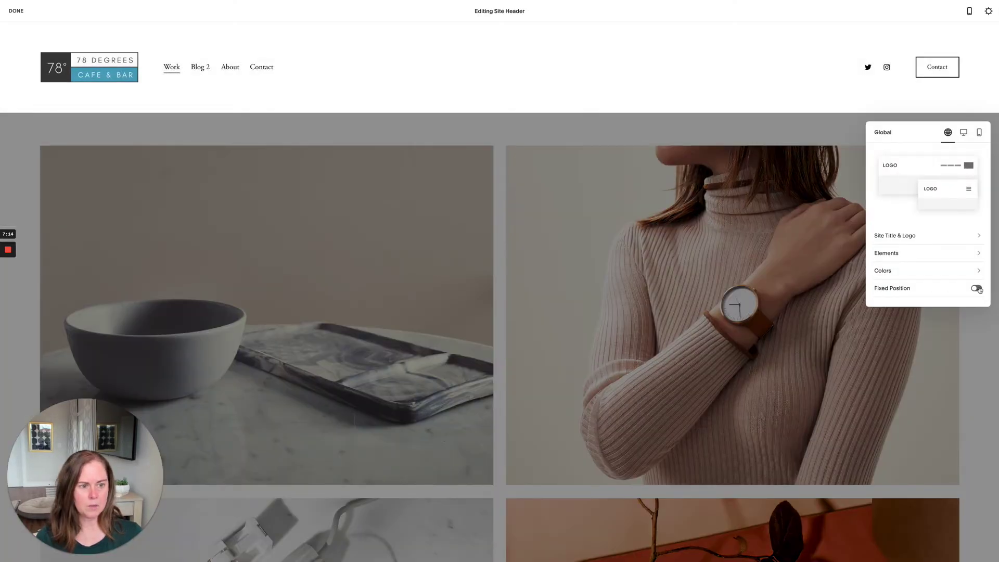
left_click(979, 290)
scroll(955, 278, "down", 1)
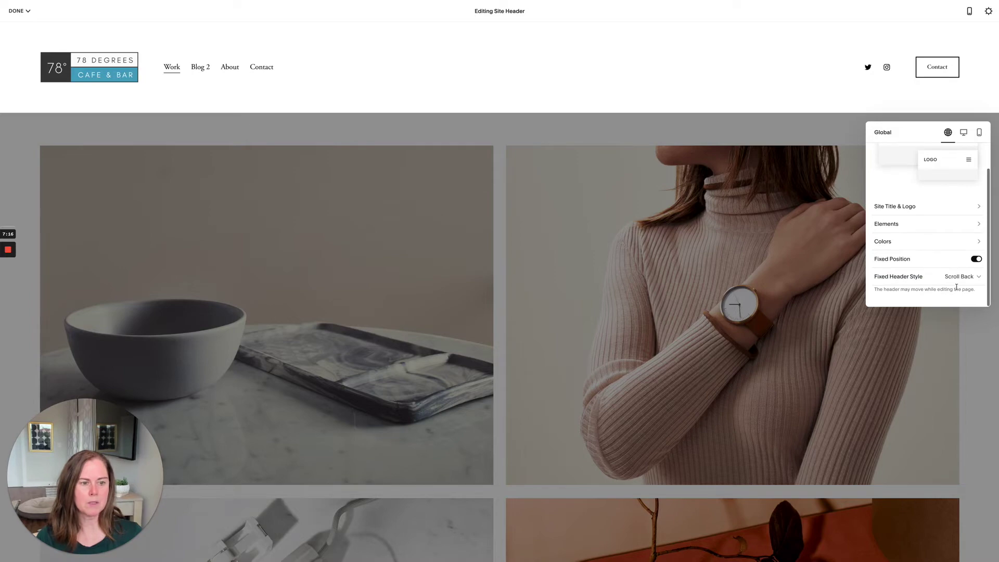
left_click(959, 280)
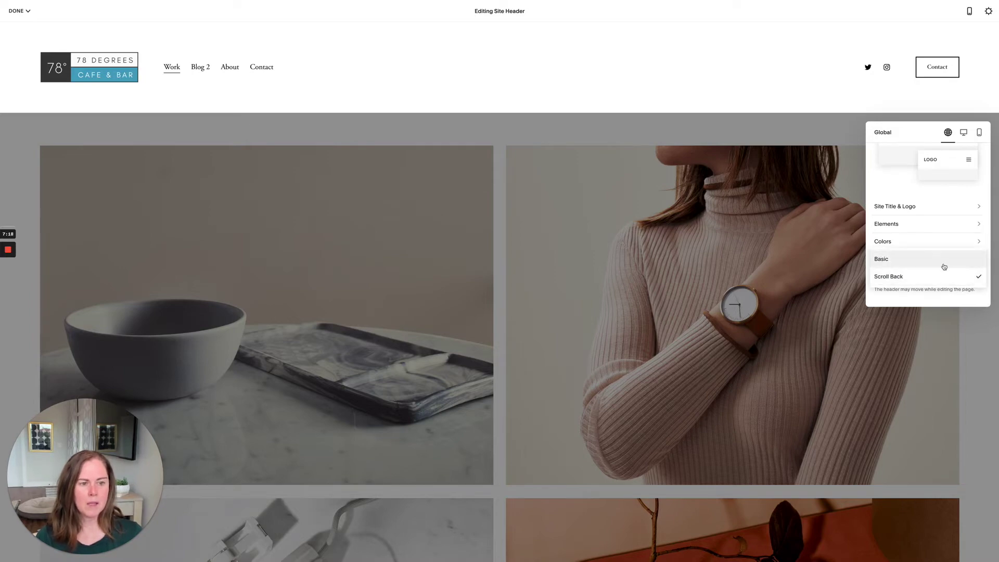
left_click(944, 267)
left_click(652, 228)
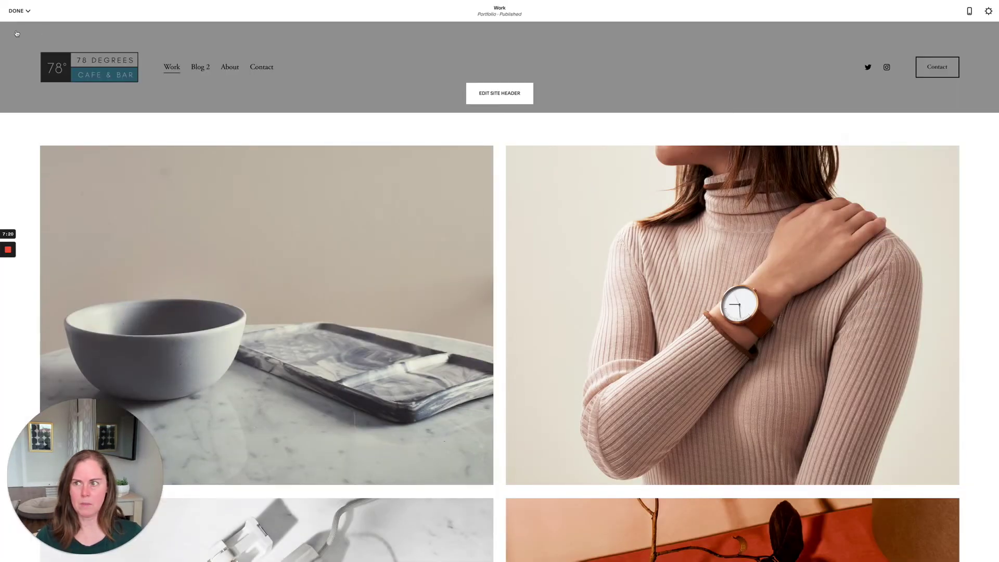
left_click(20, 10)
left_click(29, 25)
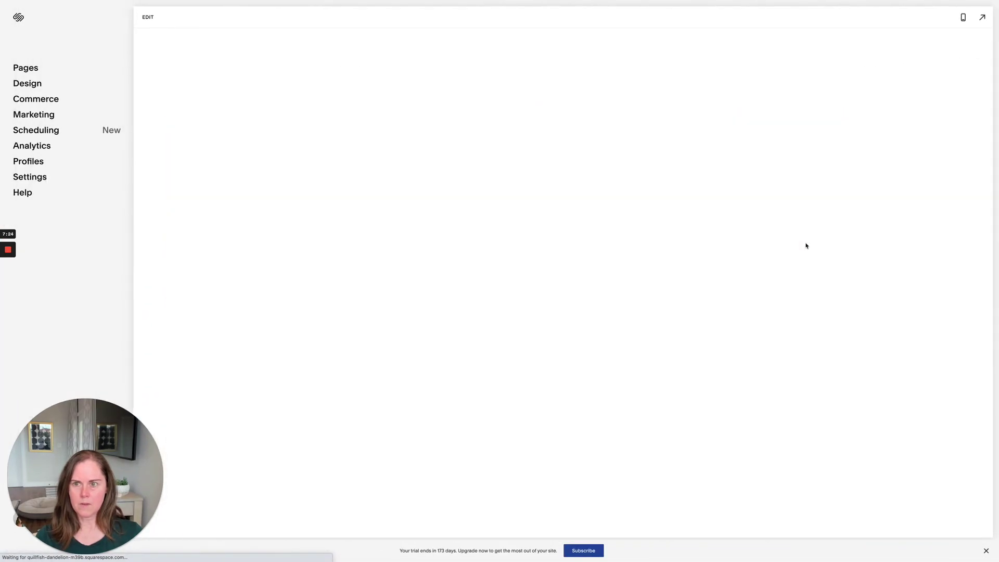
Step: Check how the Basic fixed header behaves while moving down and back up the Work page
scroll(806, 246, "down", 6)
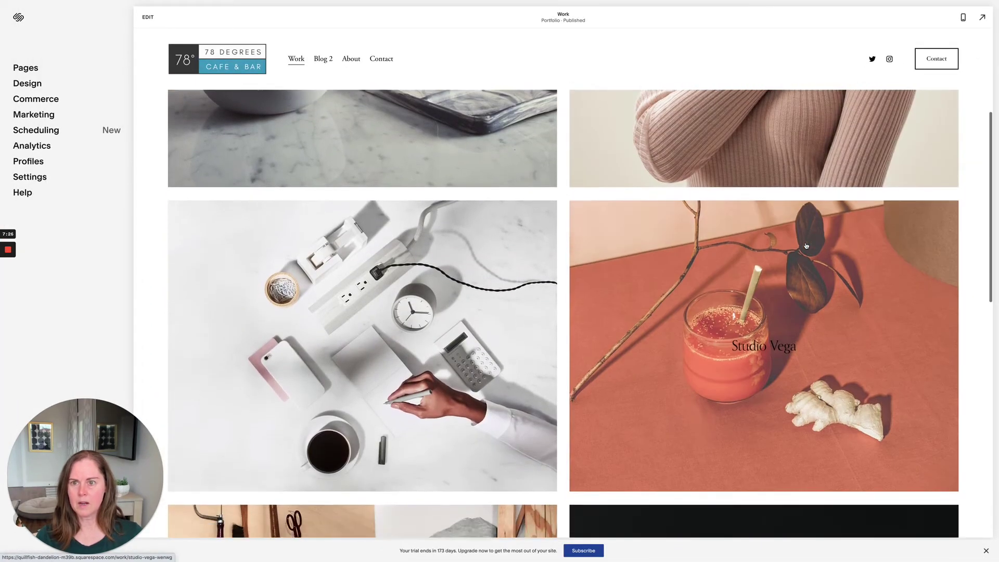
scroll(806, 245, "down", 7)
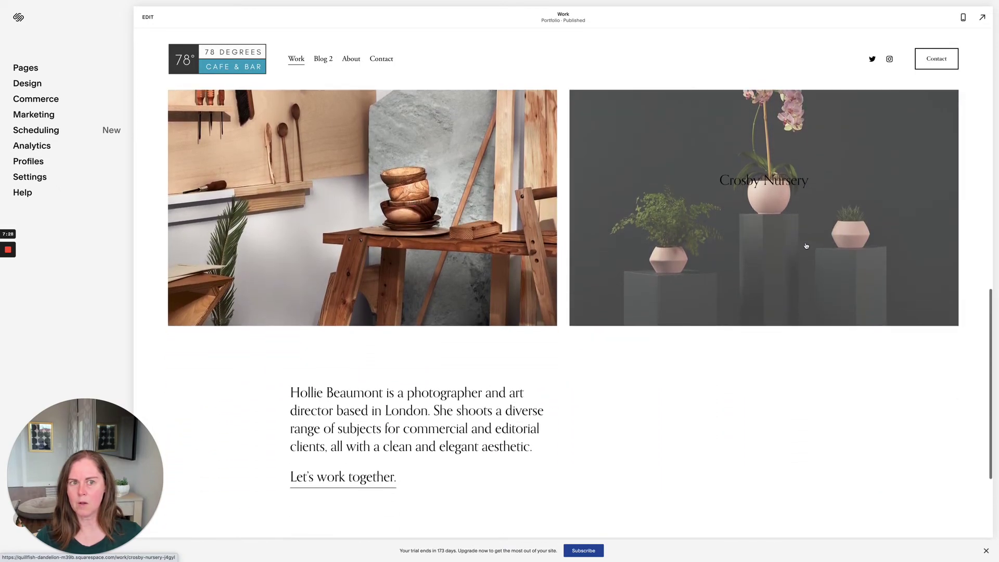
scroll(806, 246, "up", 3)
scroll(806, 246, "up", 5)
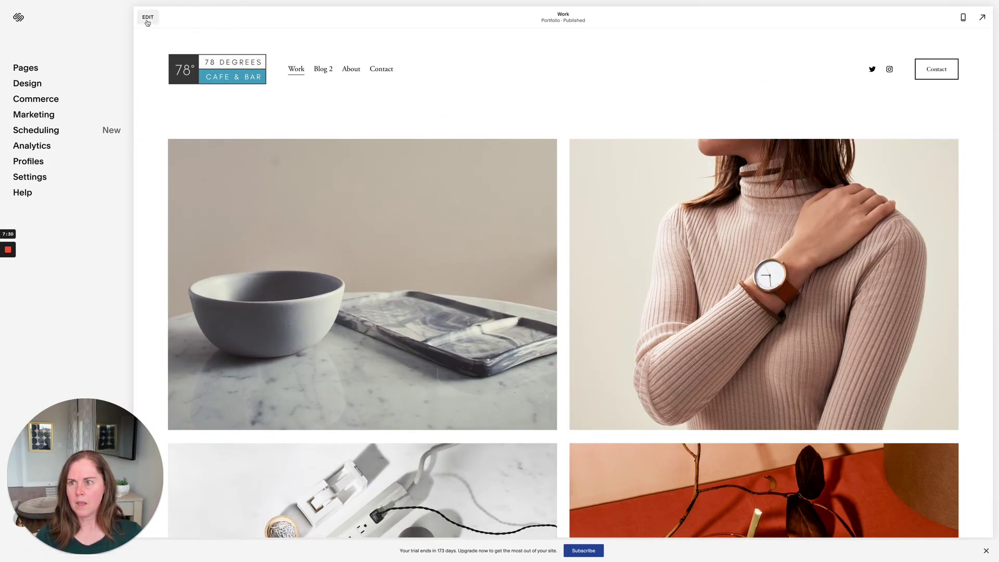
Step: Change the site header's Fixed Header Style to Scroll Back and save the changes
left_click(148, 17)
left_click(484, 103)
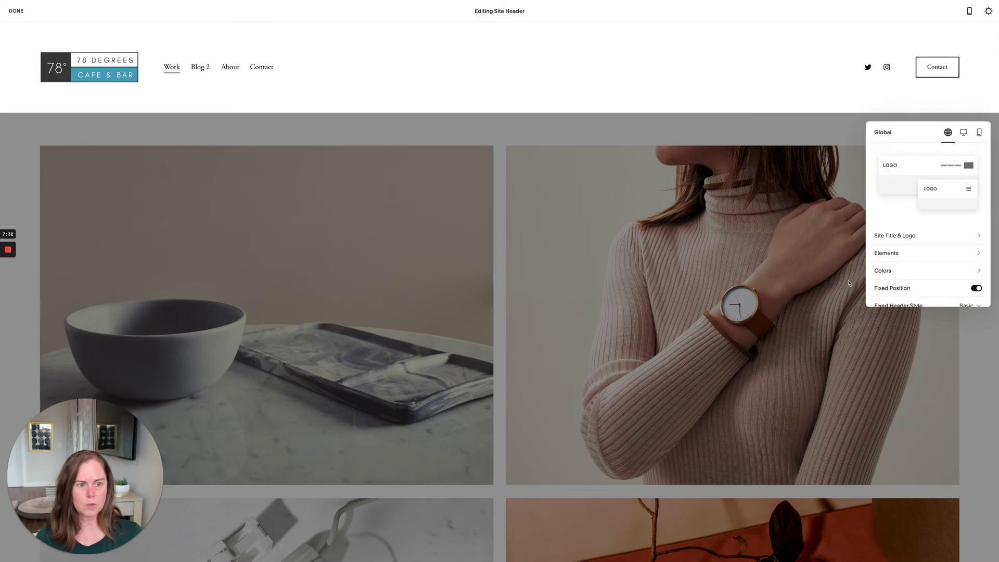
left_click(959, 282)
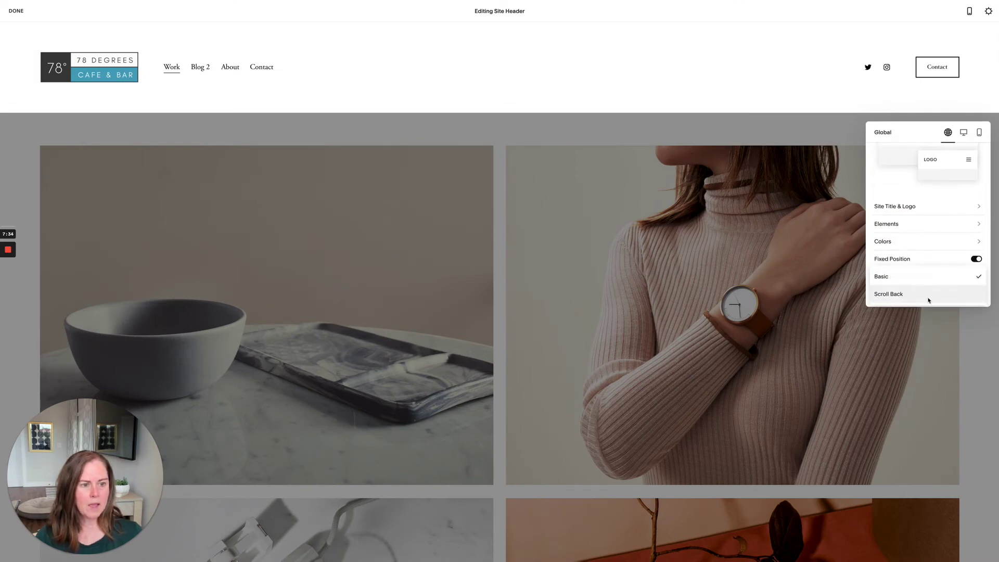
left_click(846, 202)
left_click(846, 201)
left_click(16, 10)
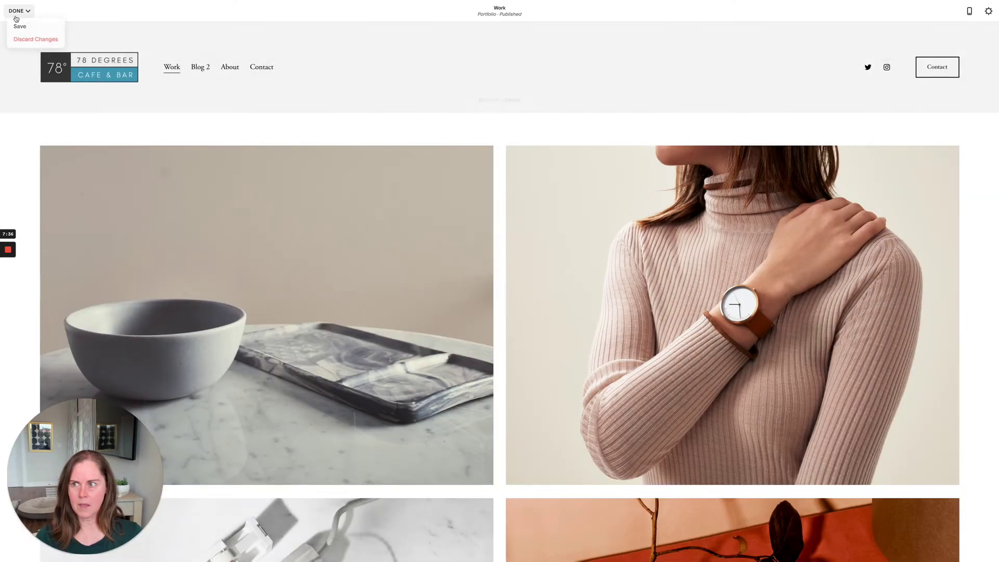
left_click(21, 26)
Step: Check how the Scroll Back header behaves when moving down and up through the Work page
scroll(728, 286, "down", 2)
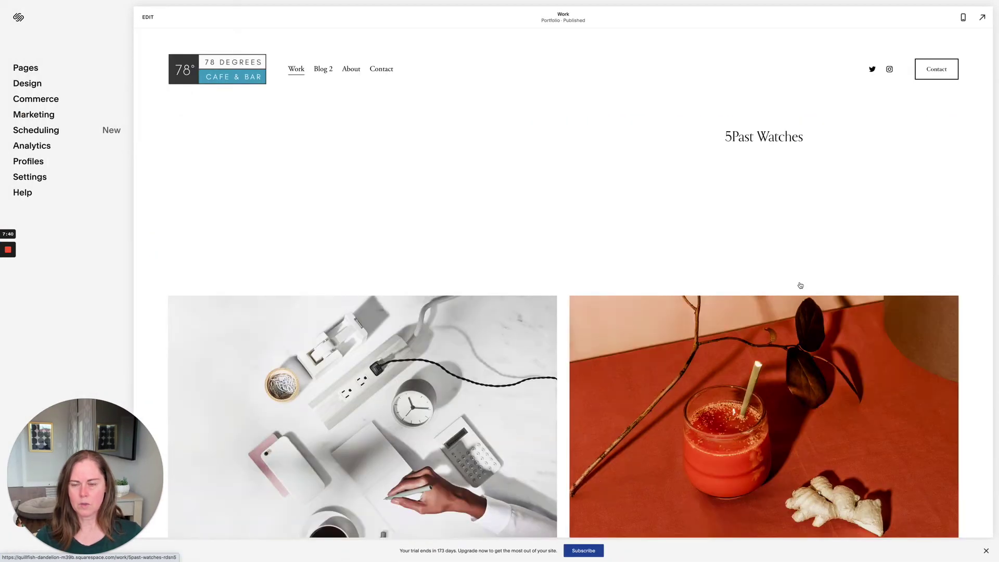
scroll(800, 285, "down", 4)
scroll(800, 285, "up", 3)
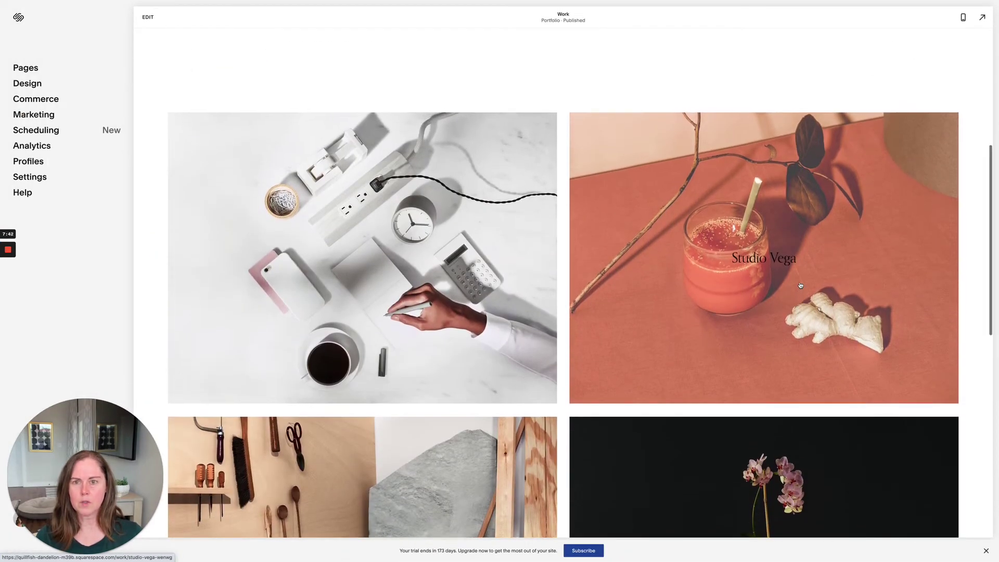
scroll(800, 285, "down", 12)
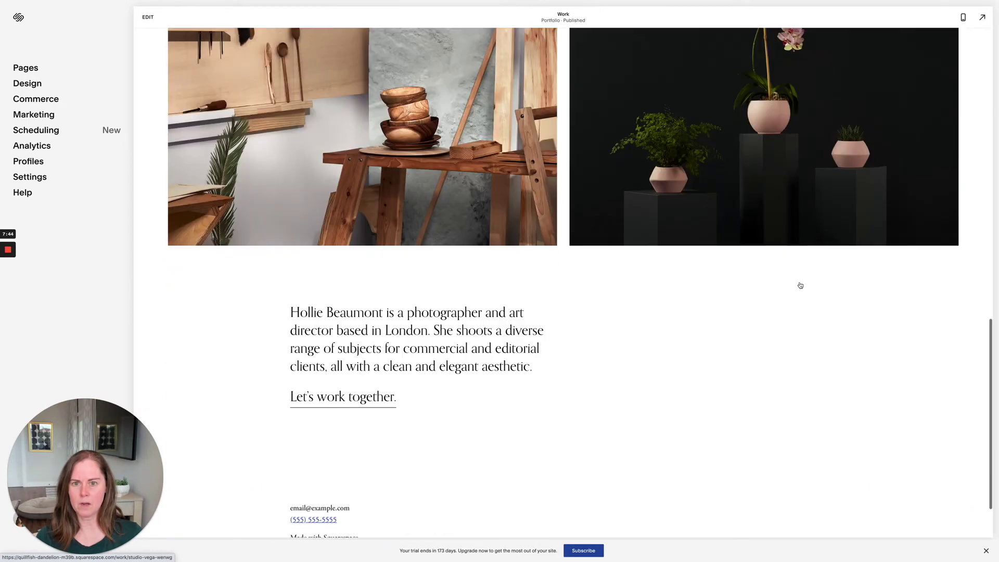
scroll(800, 285, "up", 2)
scroll(800, 285, "up", 1)
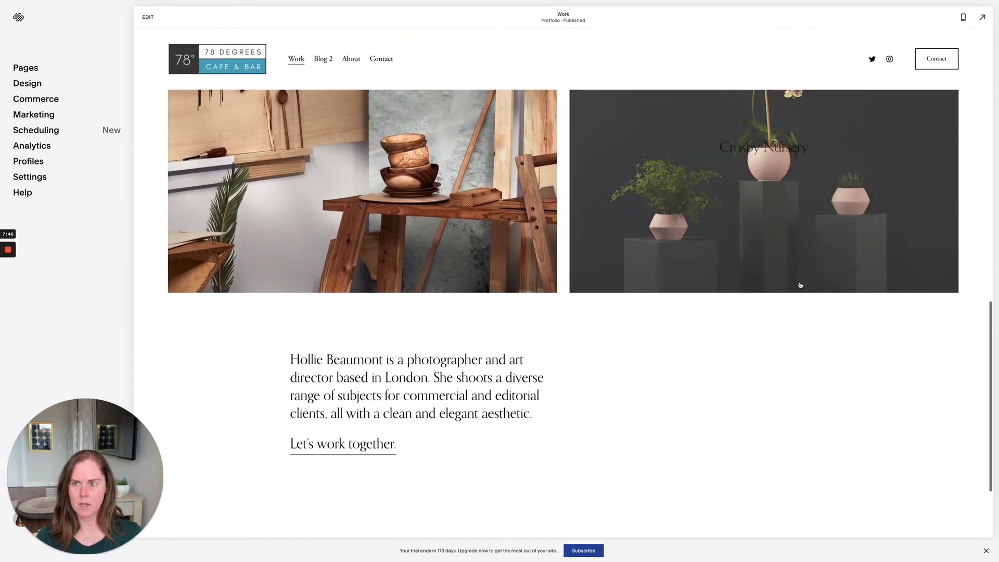
scroll(388, 98, "up", 15)
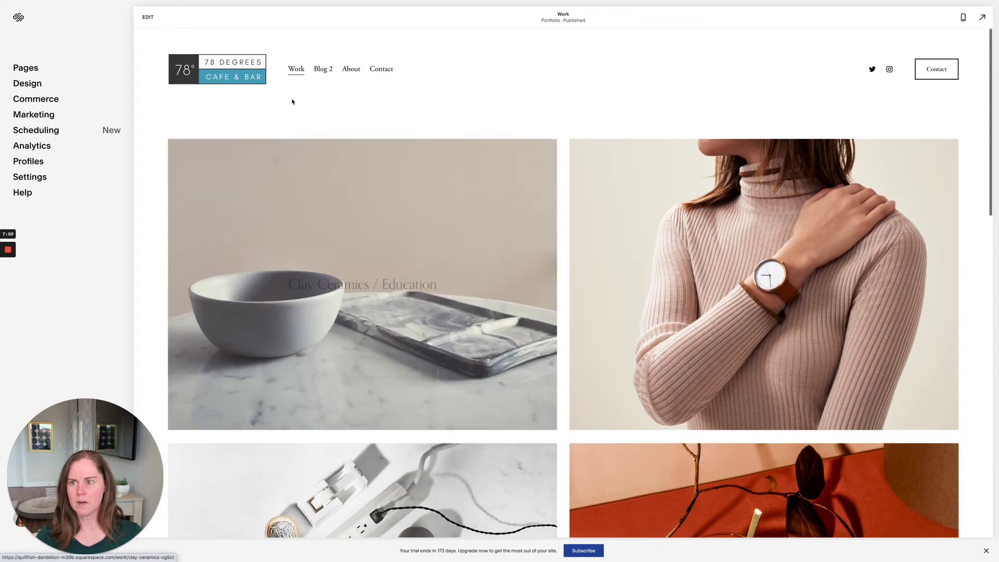
Step: Turn off Fixed Position in the site header's global settings
left_click(148, 17)
left_click(512, 97)
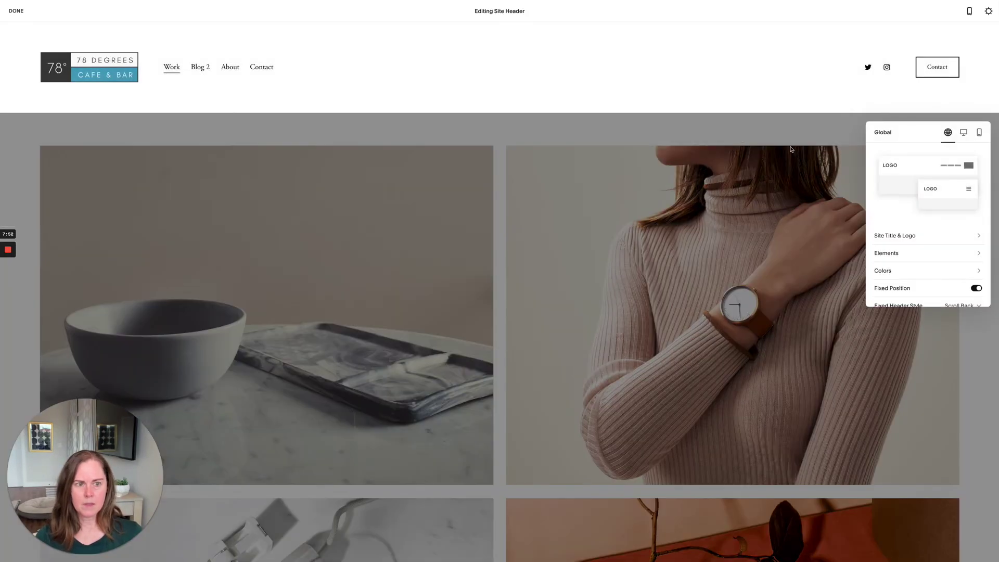
scroll(904, 260, "down", 1)
left_click(949, 279)
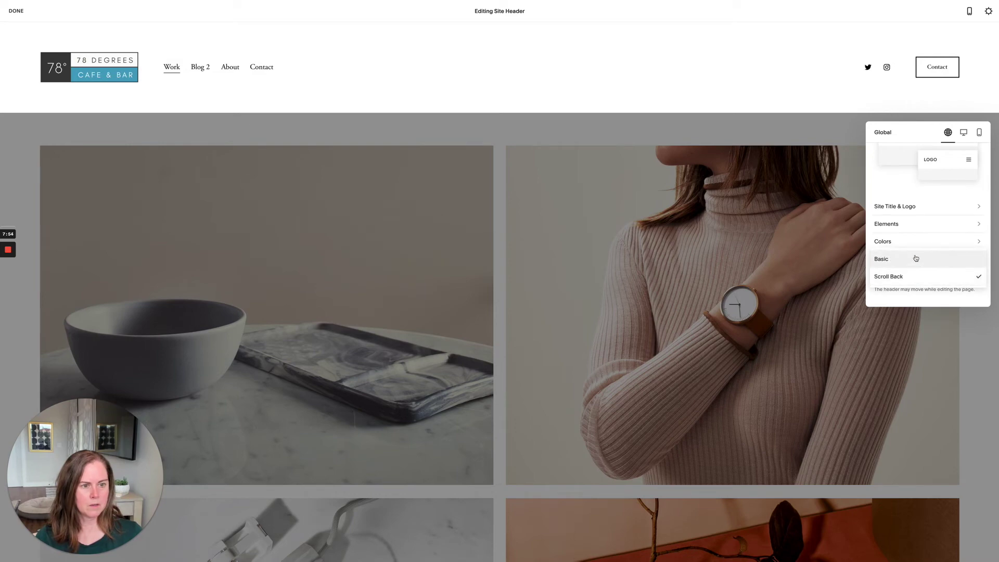
left_click(921, 245)
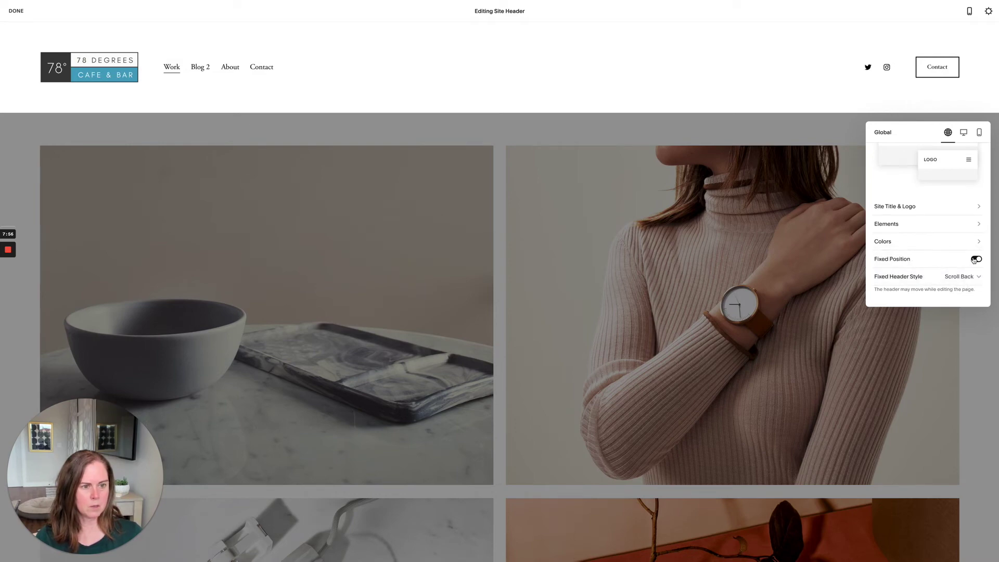
scroll(972, 268, "up", 1)
left_click(971, 266)
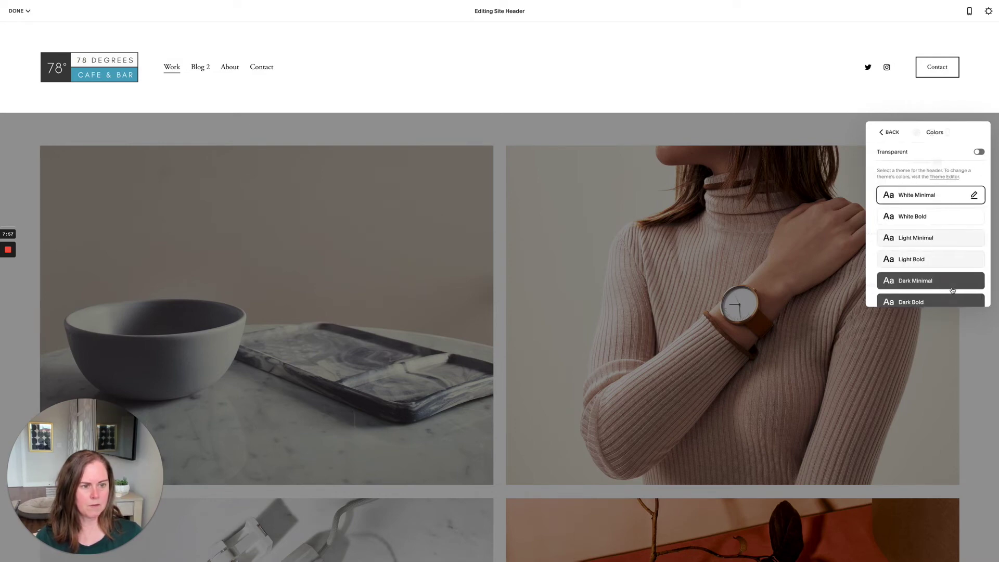
left_click(888, 132)
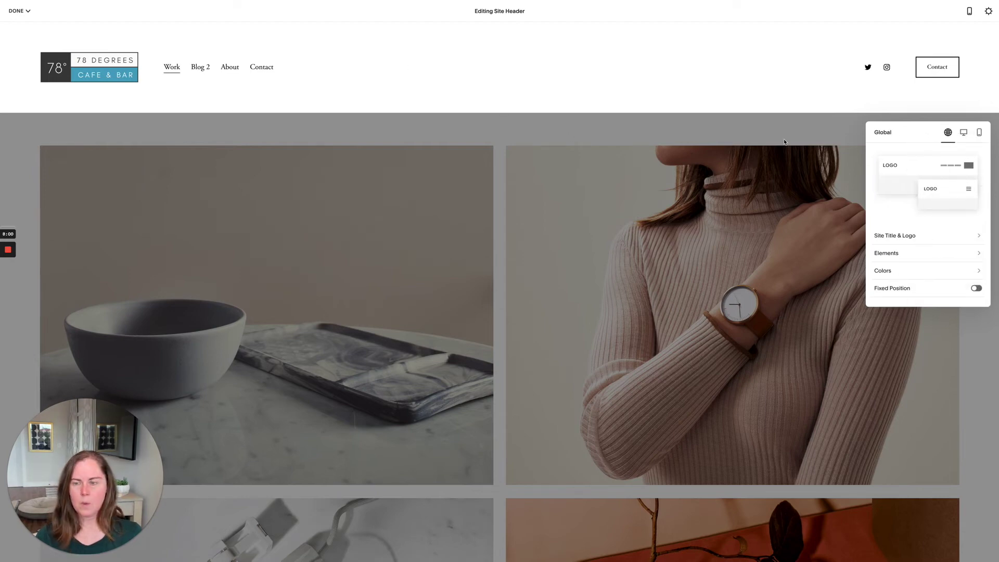
scroll(908, 217, "down", 1)
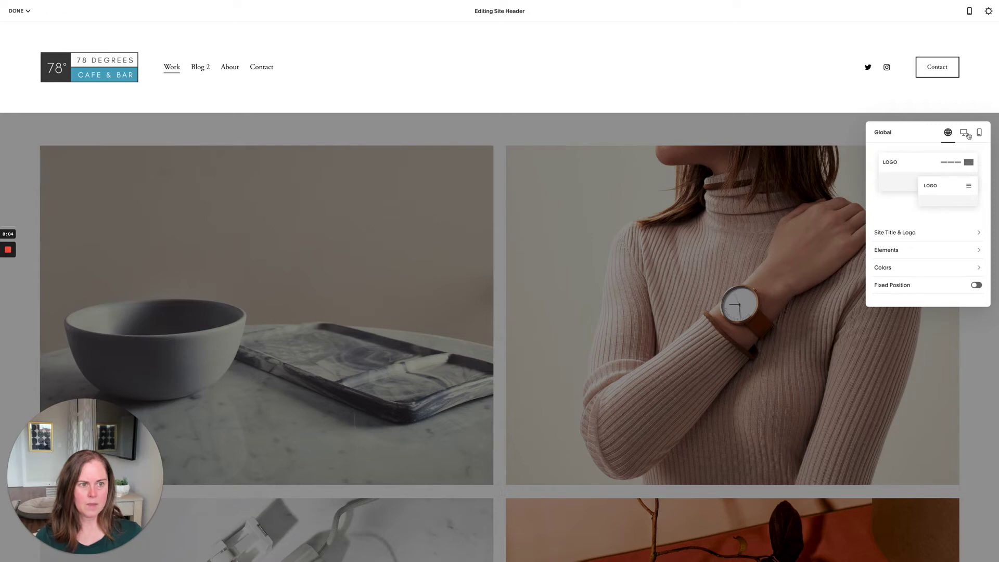
Step: Set the desktop header layout to a left-aligned logo with the navigation on the right beside the social icons and button
left_click(963, 132)
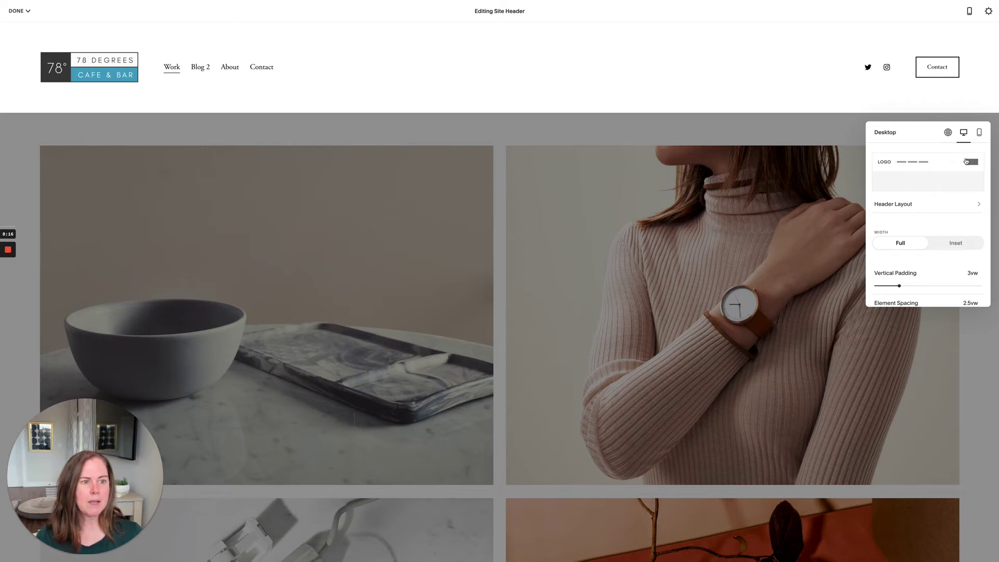
left_click(893, 205)
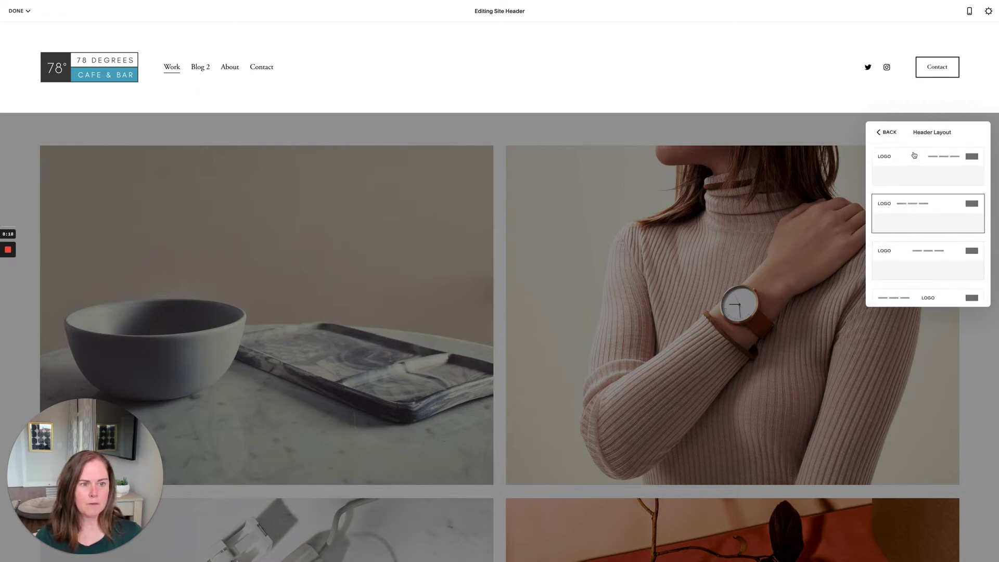
left_click(918, 160)
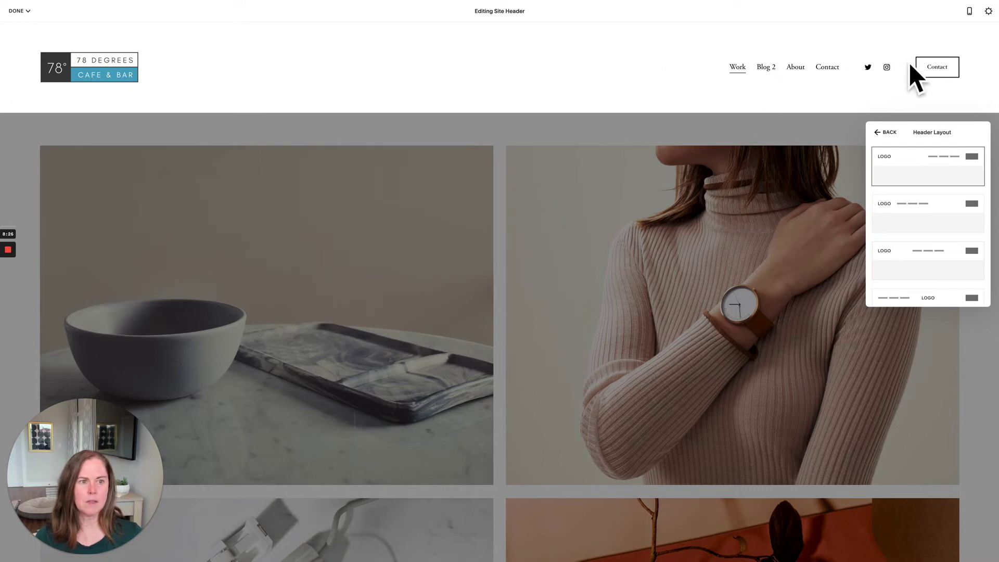
Step: Try the other four desktop header layouts, from left-aligned navigation through to a centered logo above the navigation
left_click(923, 215)
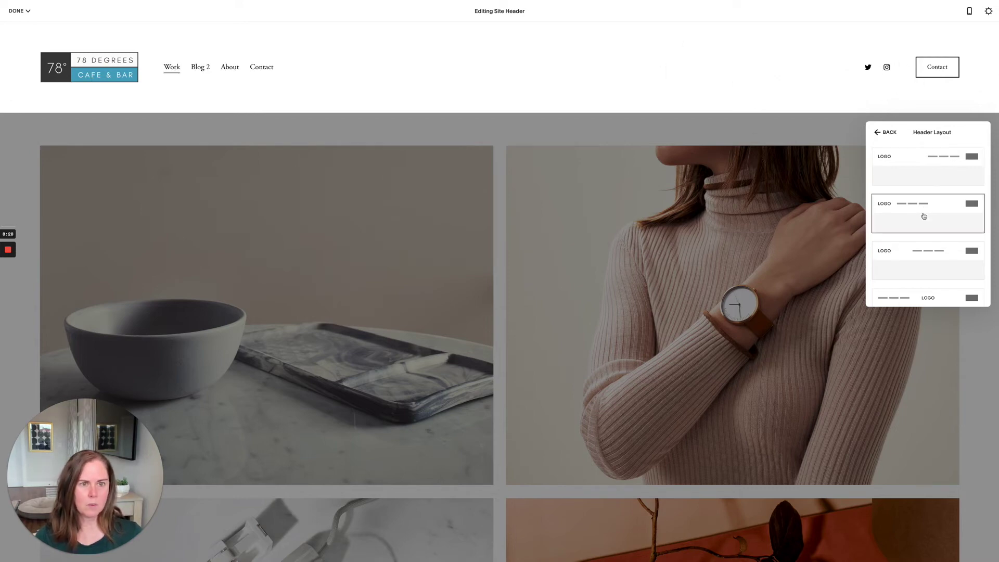
left_click(934, 262)
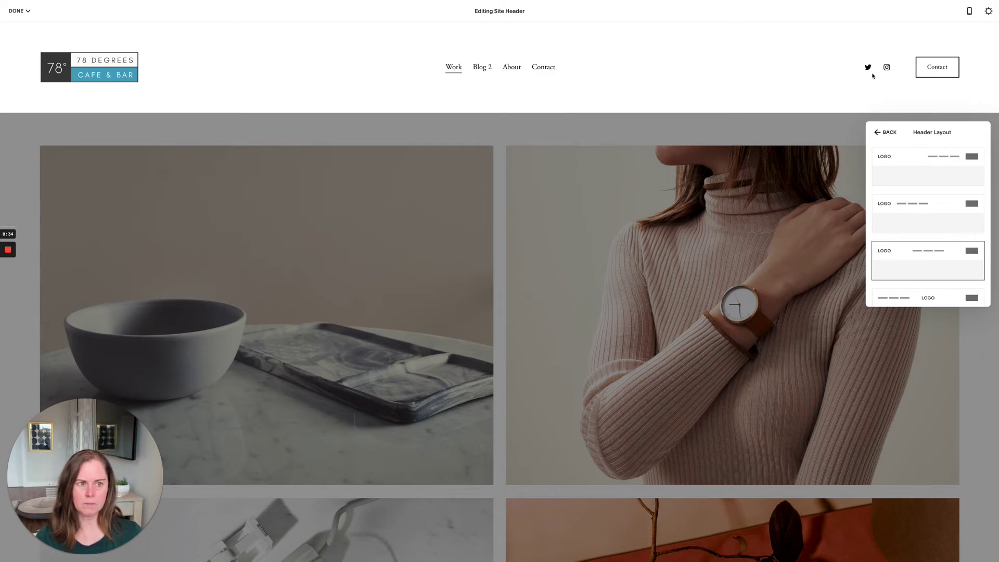
scroll(920, 199, "down", 2)
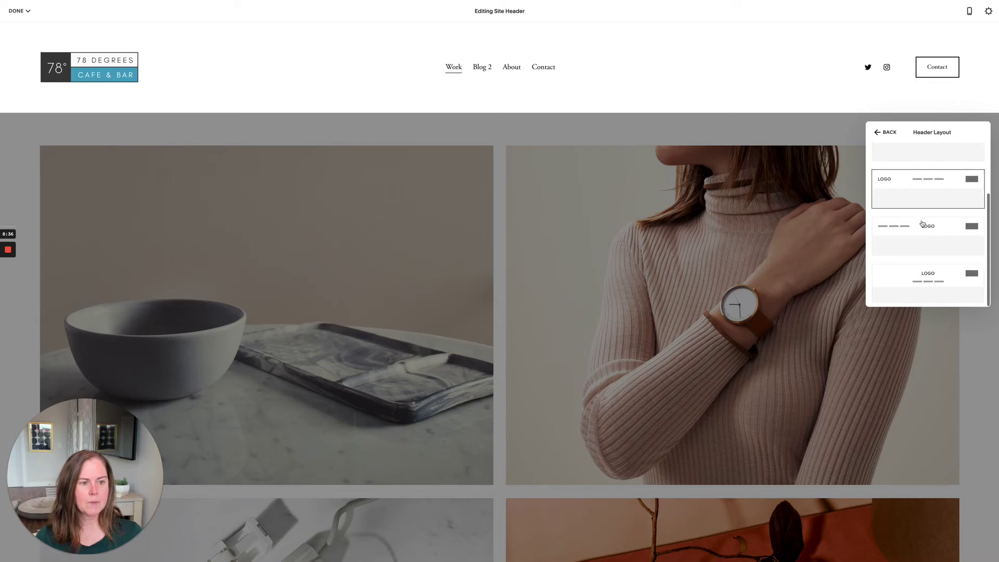
left_click(930, 230)
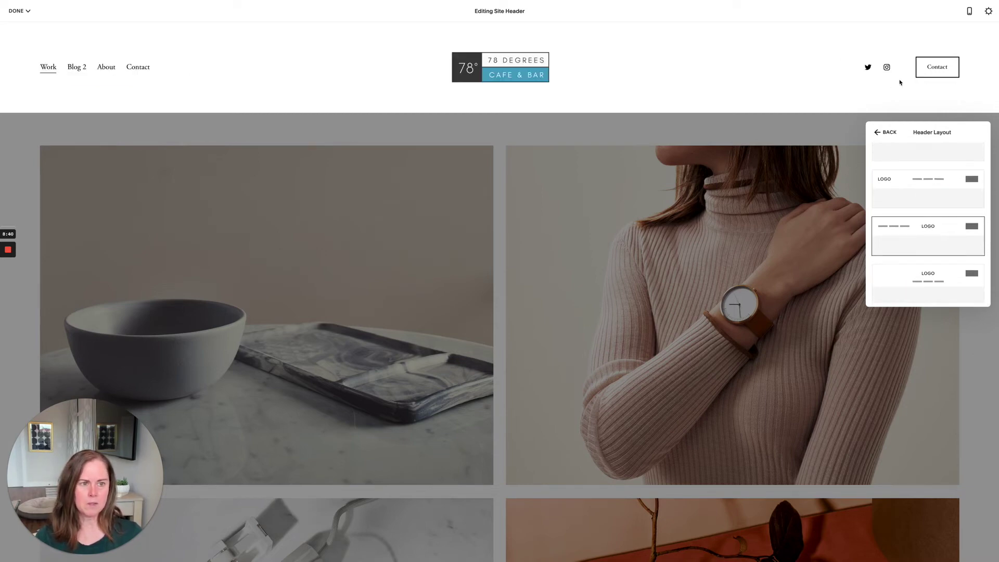
left_click(930, 274)
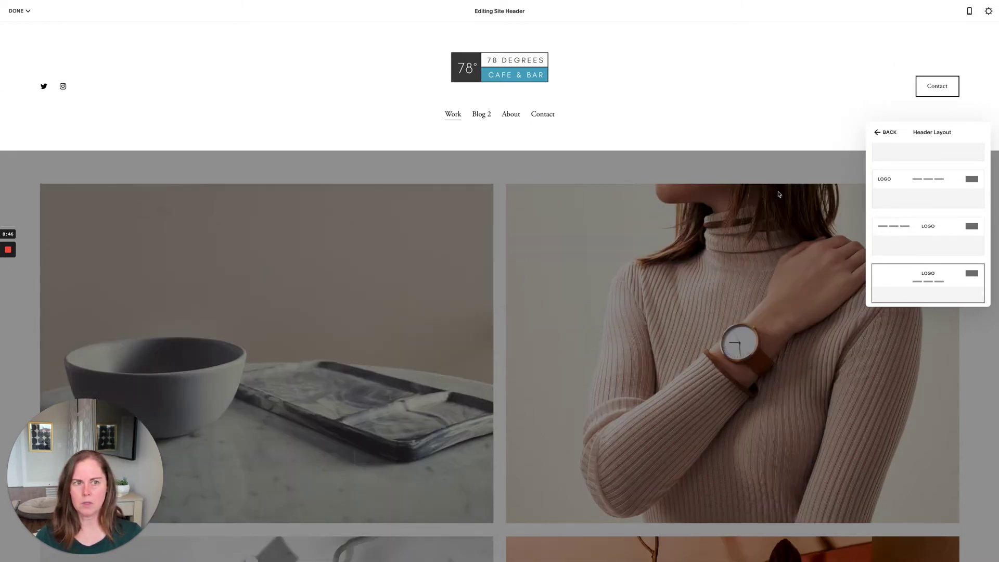
scroll(927, 212, "up", 3)
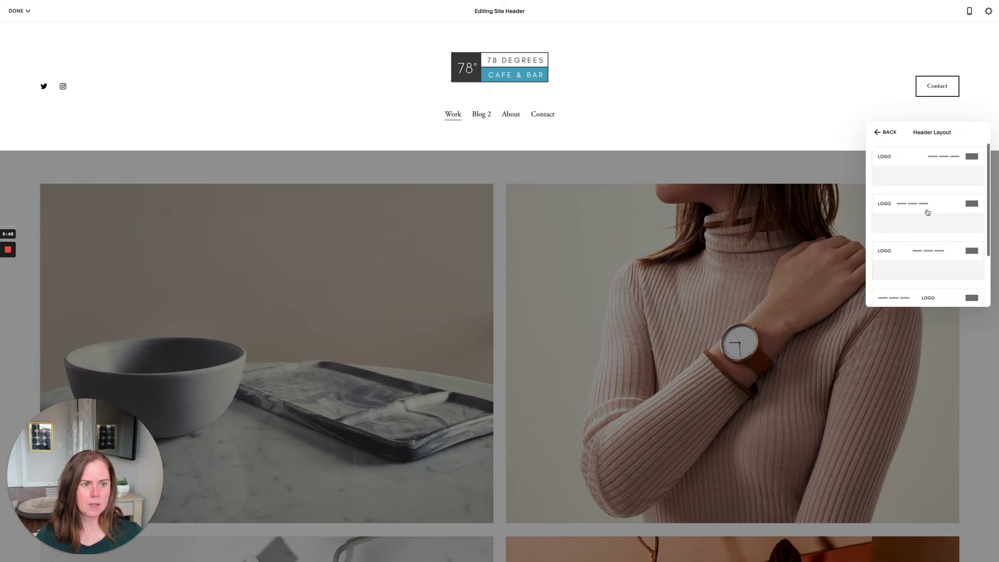
Step: Compare the right-aligned and centered navigation layouts for desktop, and keep the left logo with right-aligned navigation
left_click(939, 162)
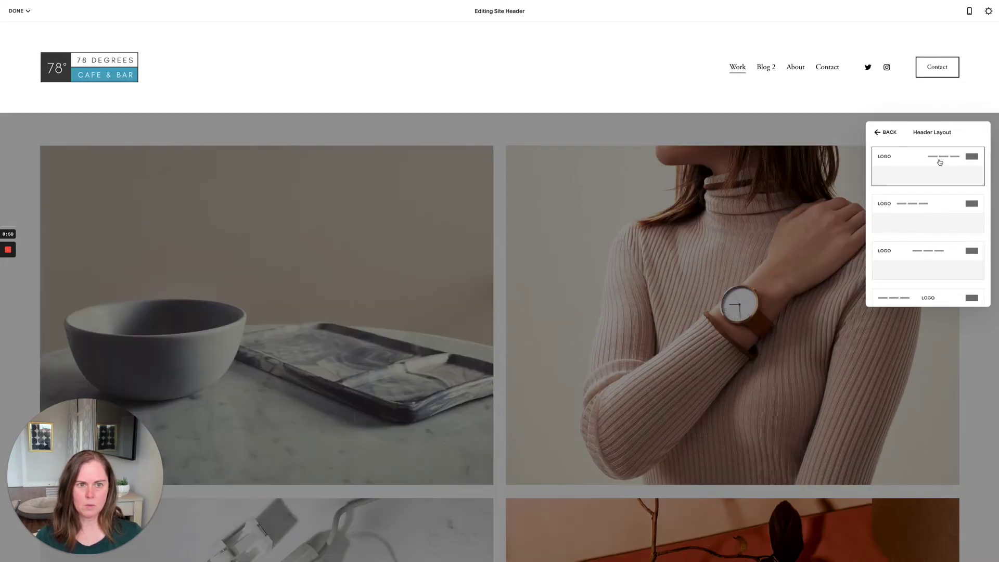
scroll(938, 216, "down", 2)
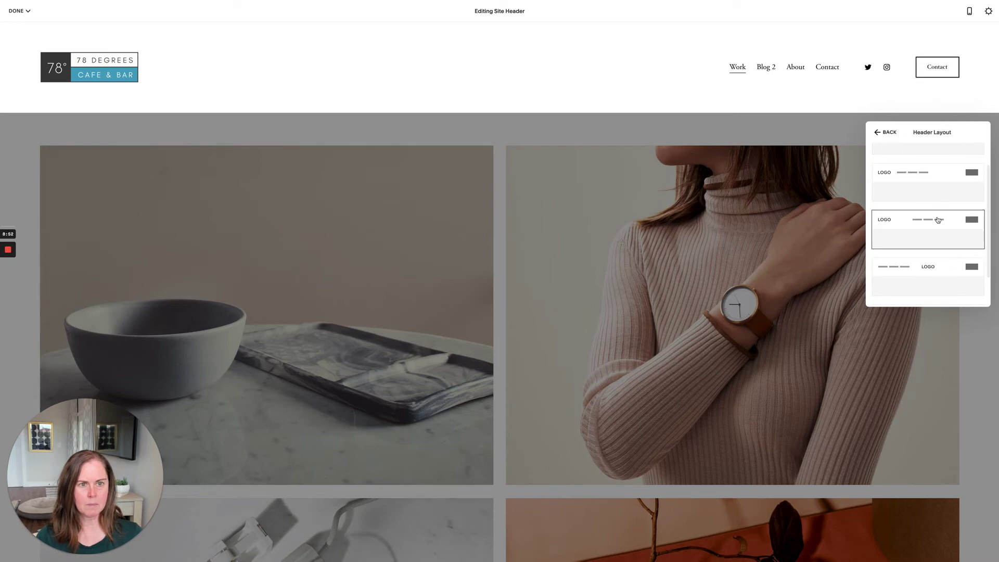
left_click(937, 219)
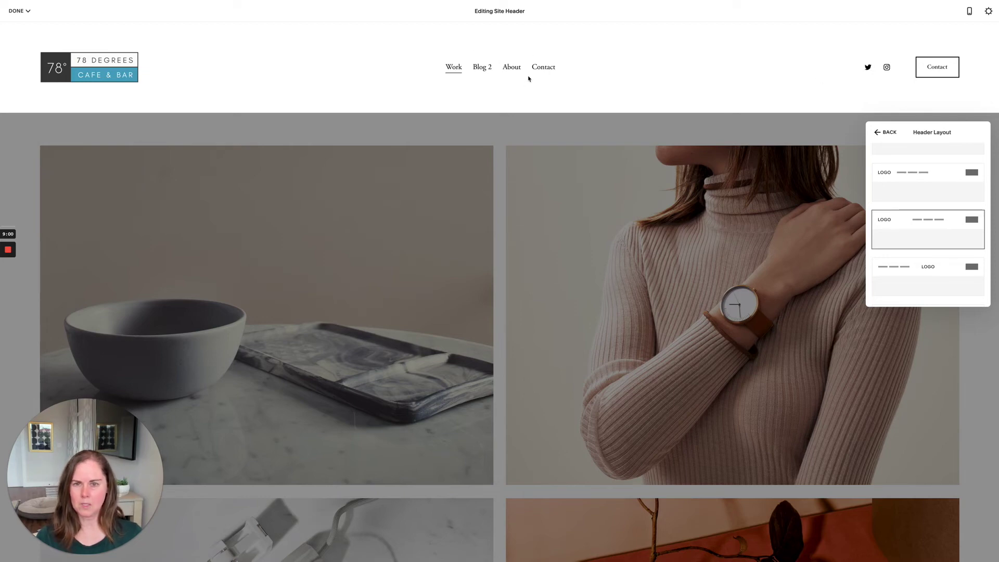
scroll(958, 214, "up", 1)
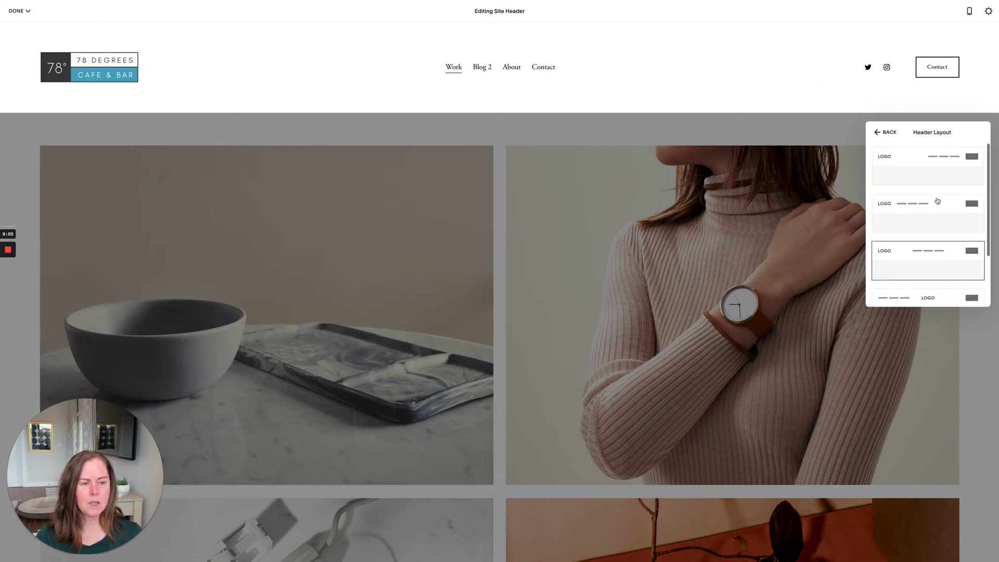
left_click(944, 161)
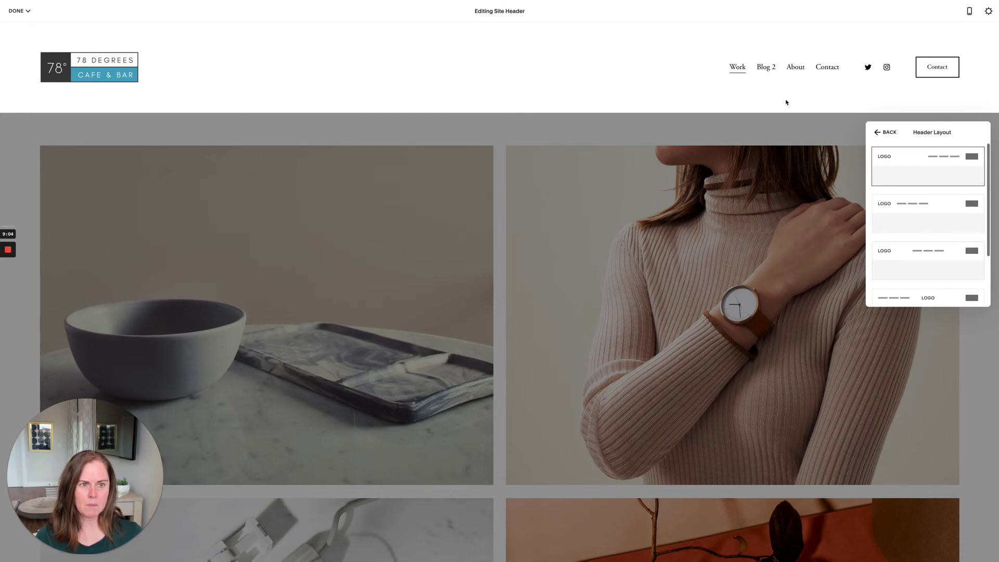
left_click(883, 134)
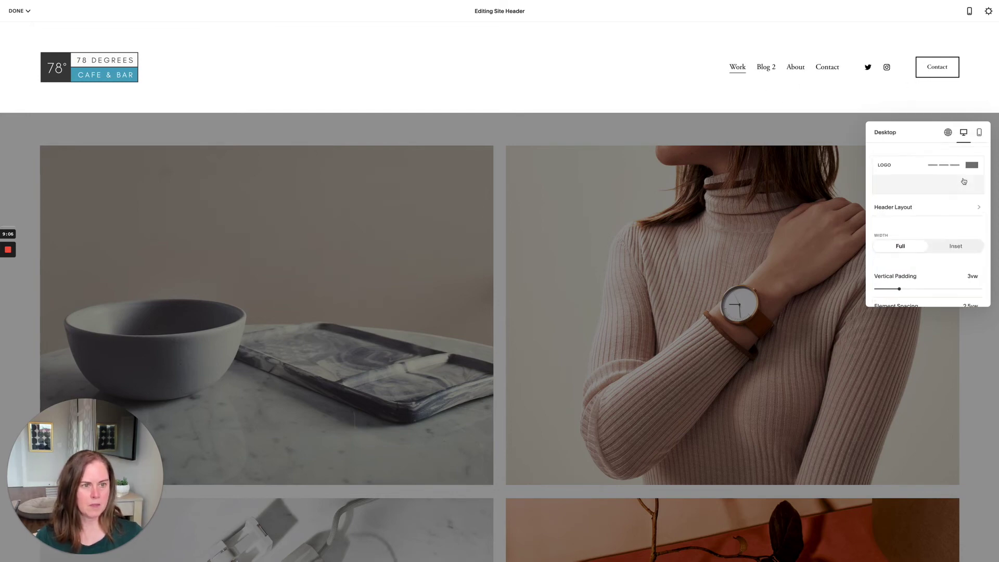
Step: Try the Inset width for the desktop header, and switch back to Full
scroll(925, 178, "down", 1)
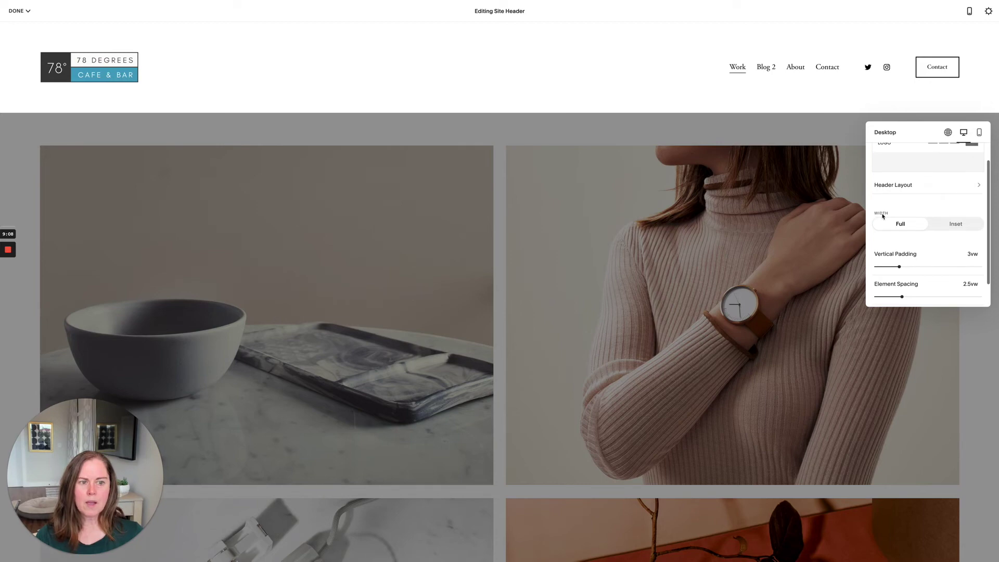
left_click(955, 224)
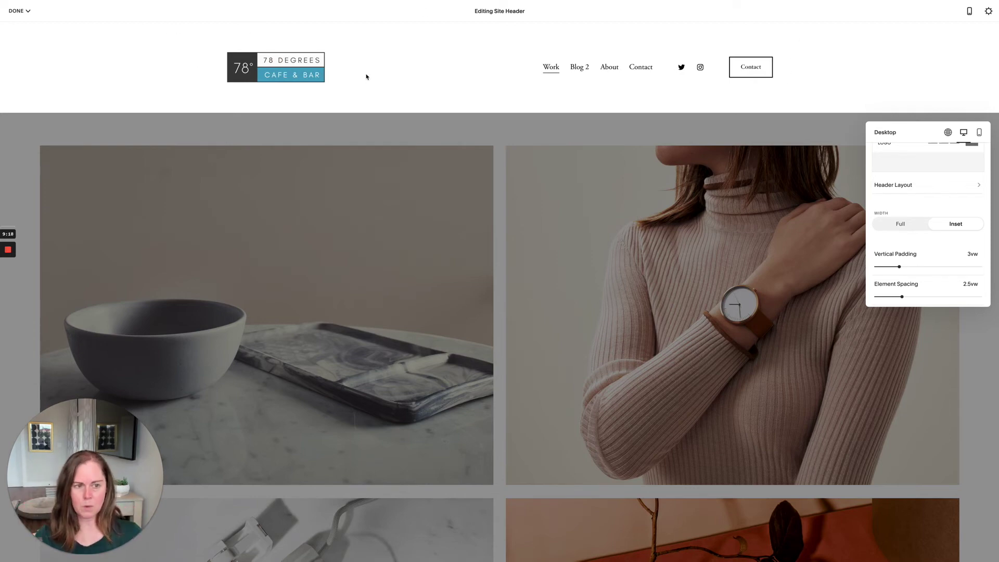
left_click(907, 222)
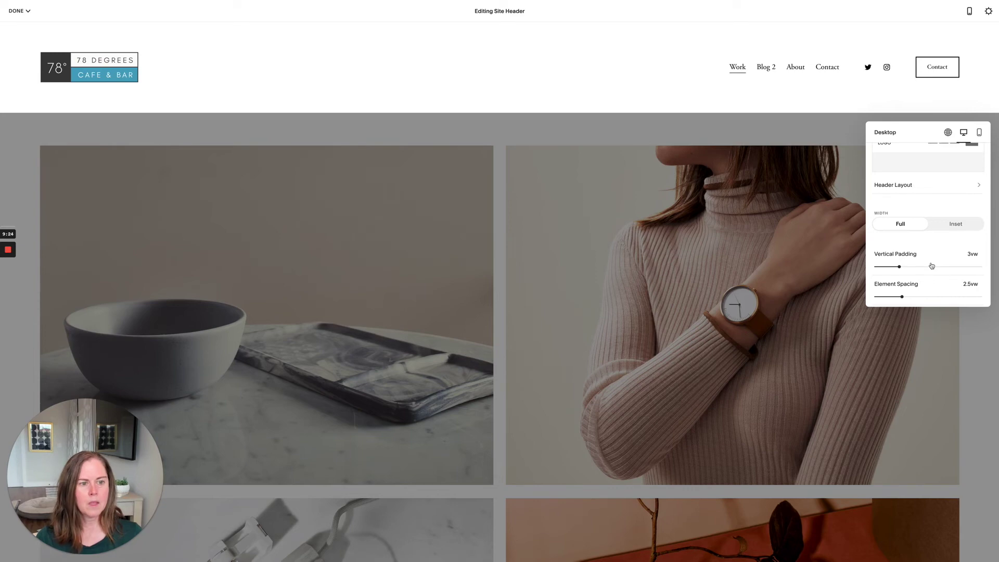
Step: Set the desktop header's Vertical Padding to 2.3vw
scroll(931, 266, "down", 1)
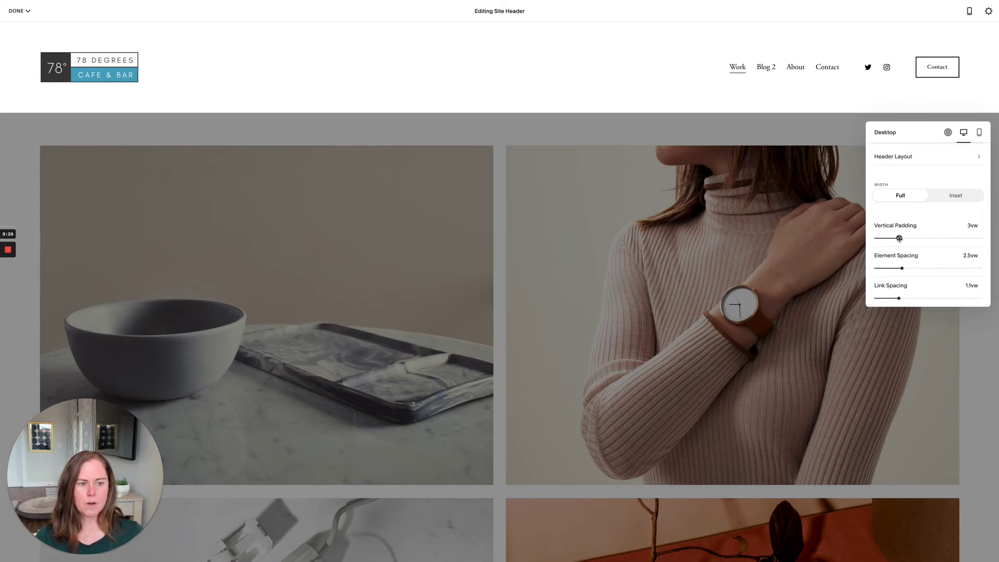
left_click_drag(899, 238, 847, 239)
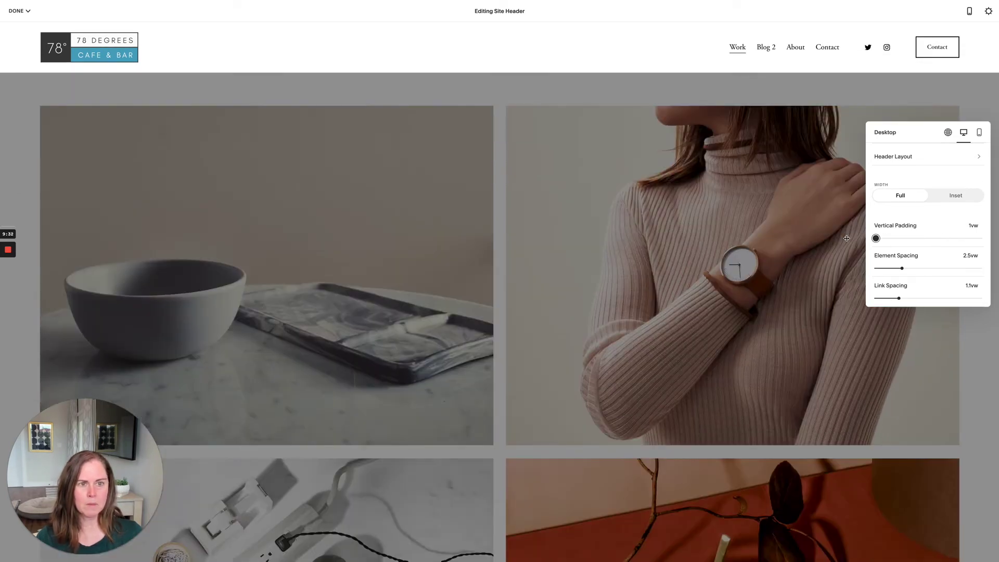
left_click(886, 238)
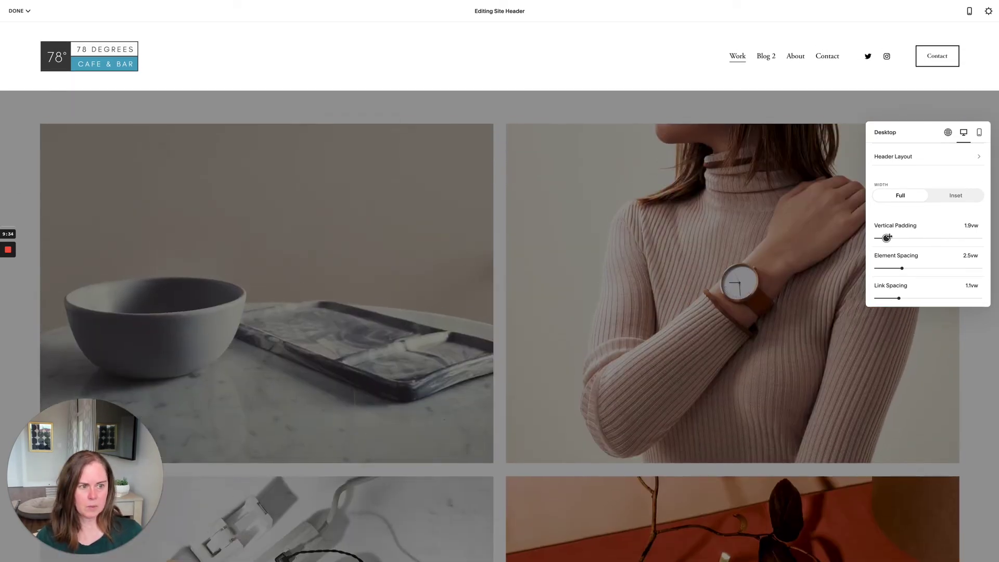
left_click_drag(886, 238, 890, 238)
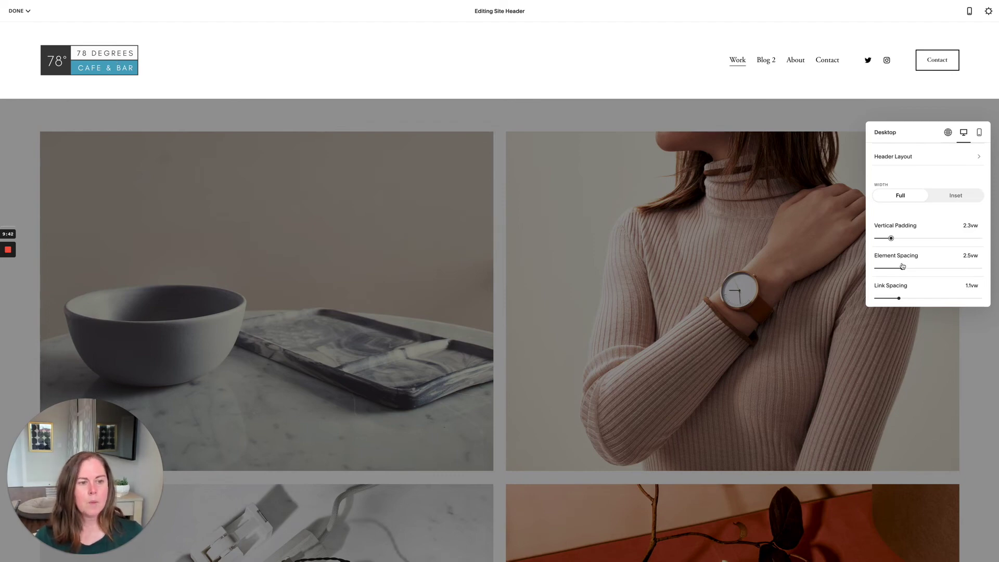
Step: Set the desktop header's Element Spacing to 3vw and Link Spacing to 1.2vw
left_click_drag(902, 268, 934, 268)
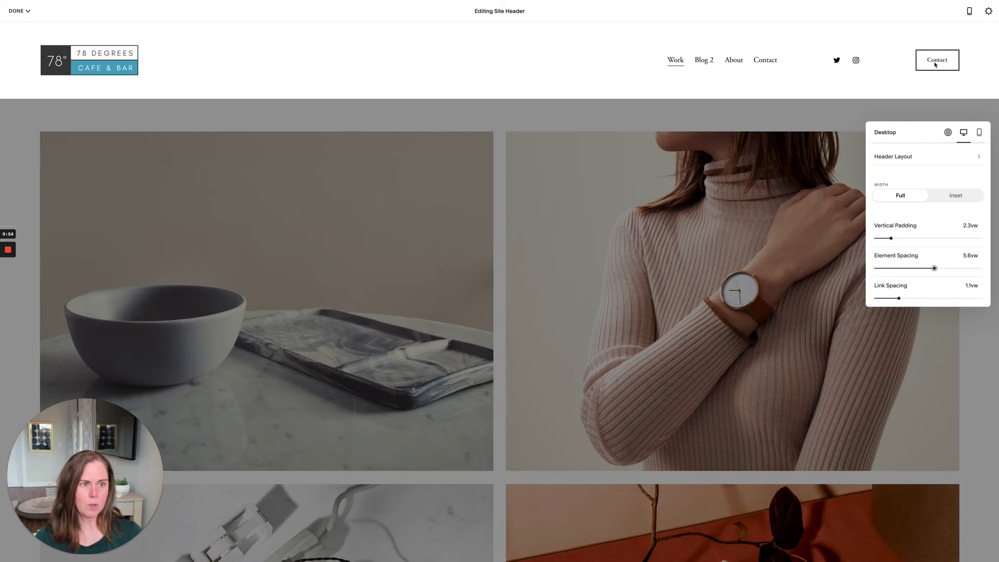
left_click_drag(934, 268, 930, 297)
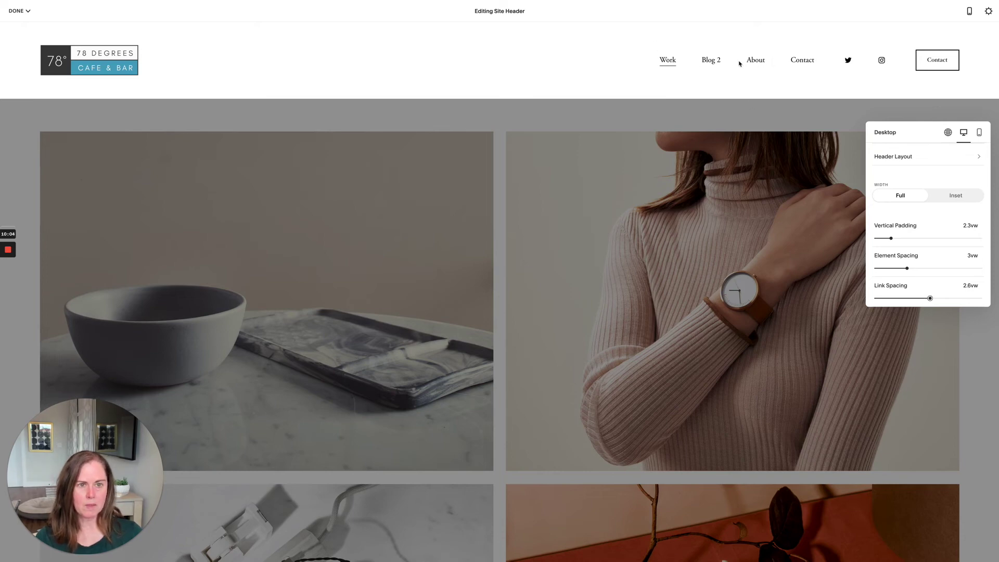
left_click_drag(930, 298, 900, 298)
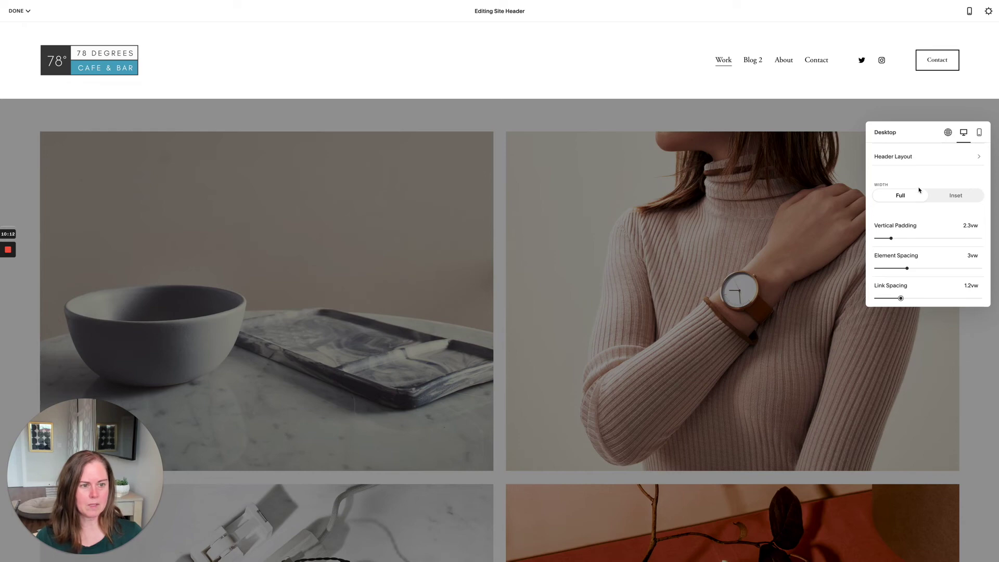
Step: Set the mobile header layout to a centered logo with the button on the left and the menu icon on the right
scroll(911, 273, "up", 3)
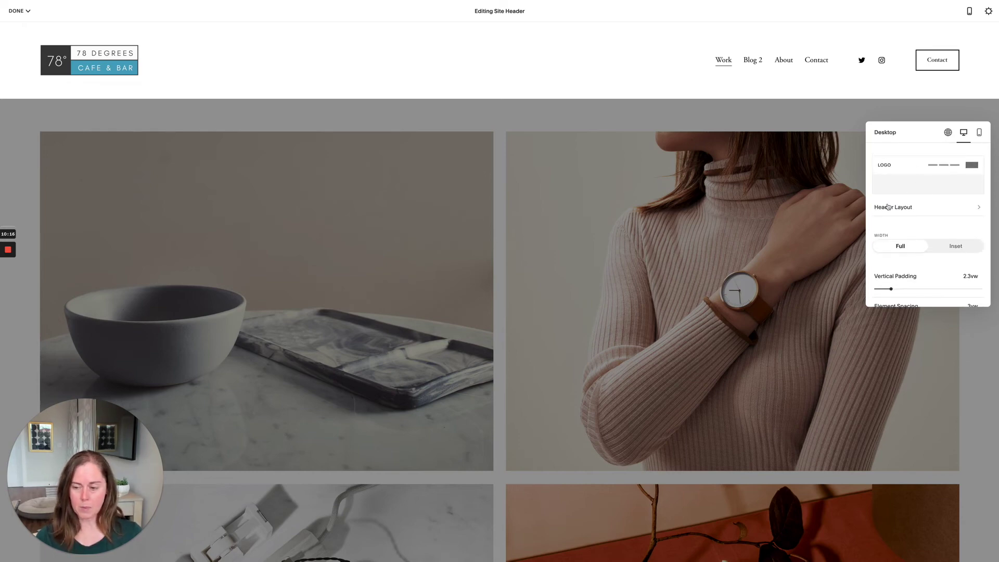
left_click(979, 134)
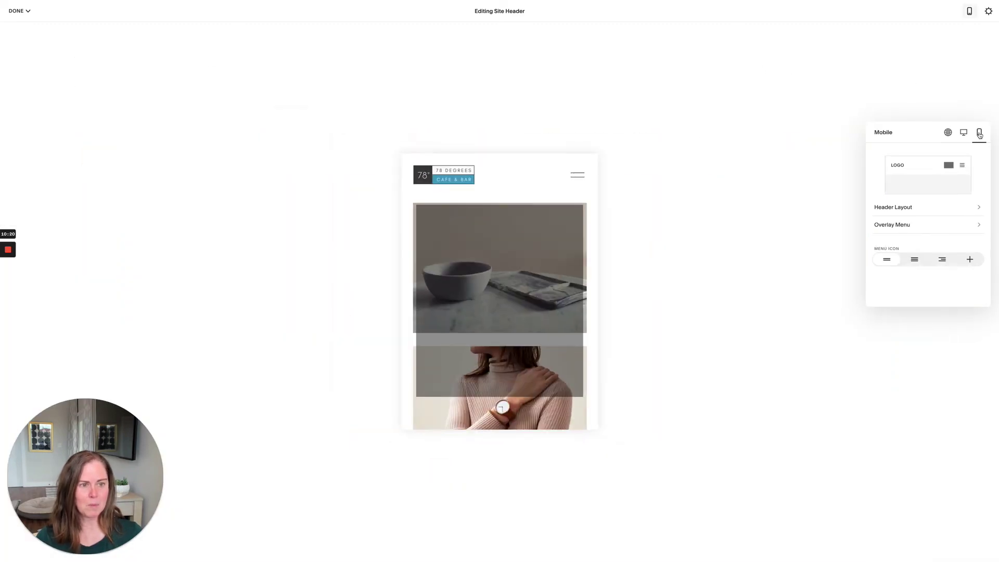
left_click(897, 213)
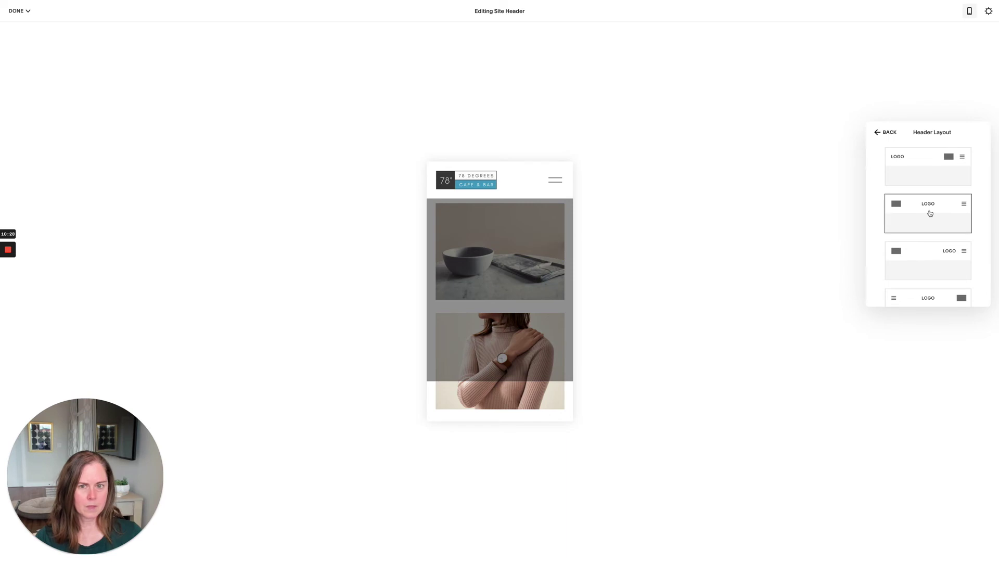
left_click(929, 217)
left_click(918, 164)
left_click(909, 208)
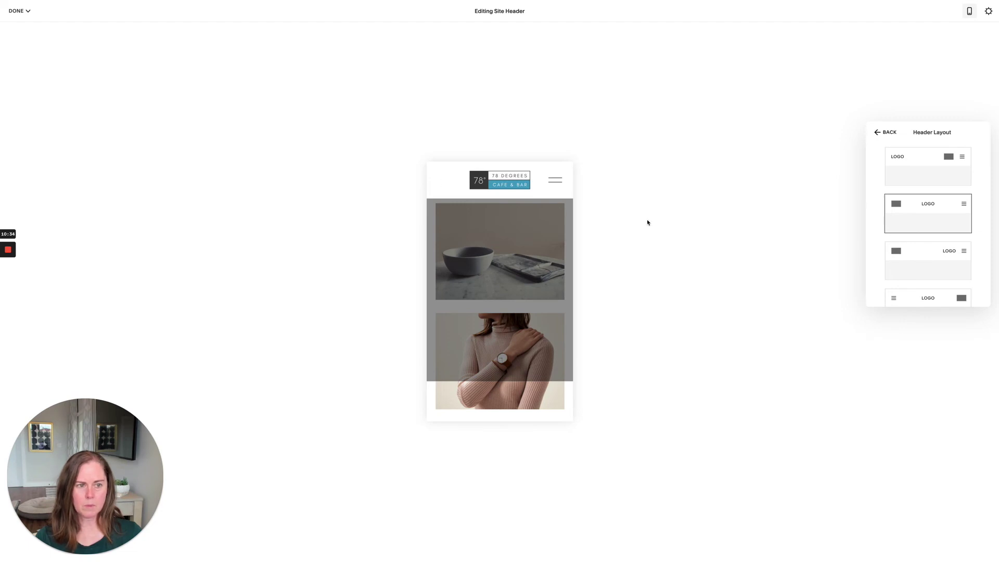
Step: Compare the available mobile header layouts and apply the one with the logo on the left and the button and menu icon on the right
left_click(921, 258)
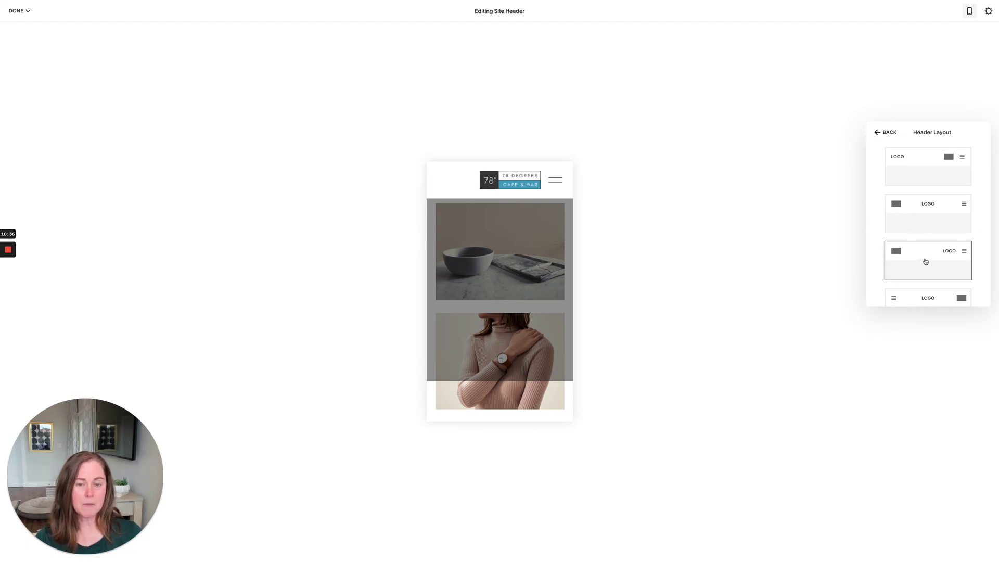
left_click(925, 169)
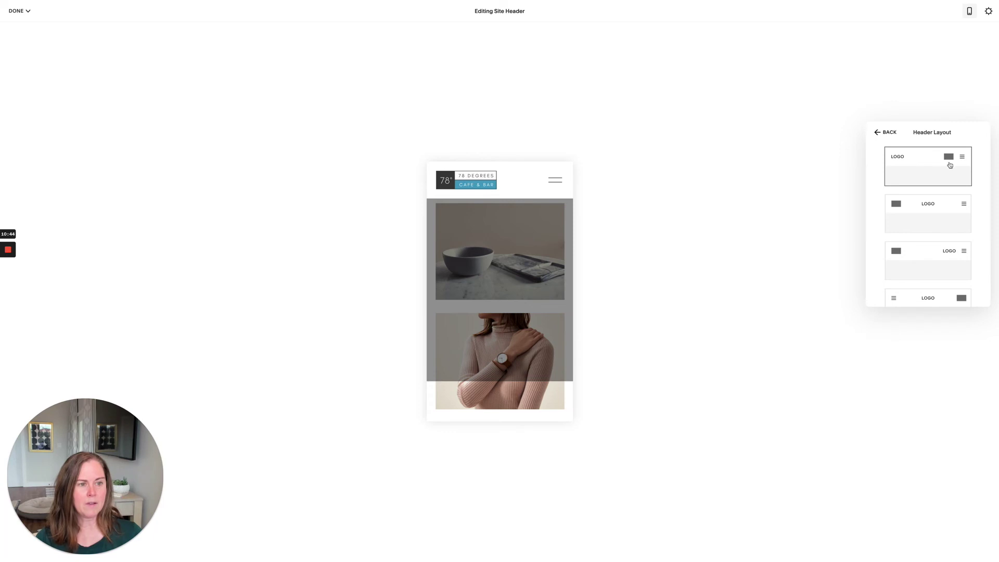
left_click(942, 206)
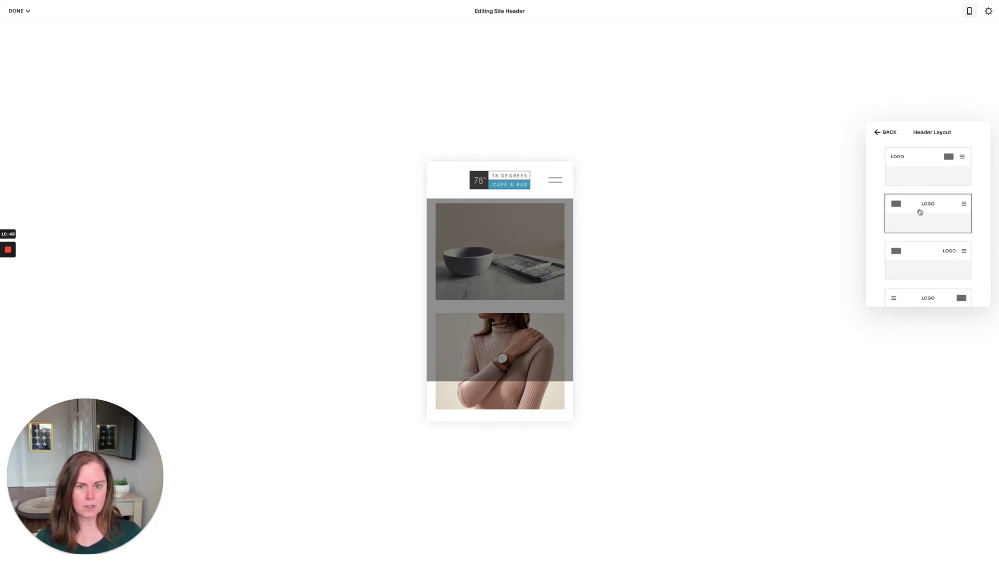
left_click(943, 252)
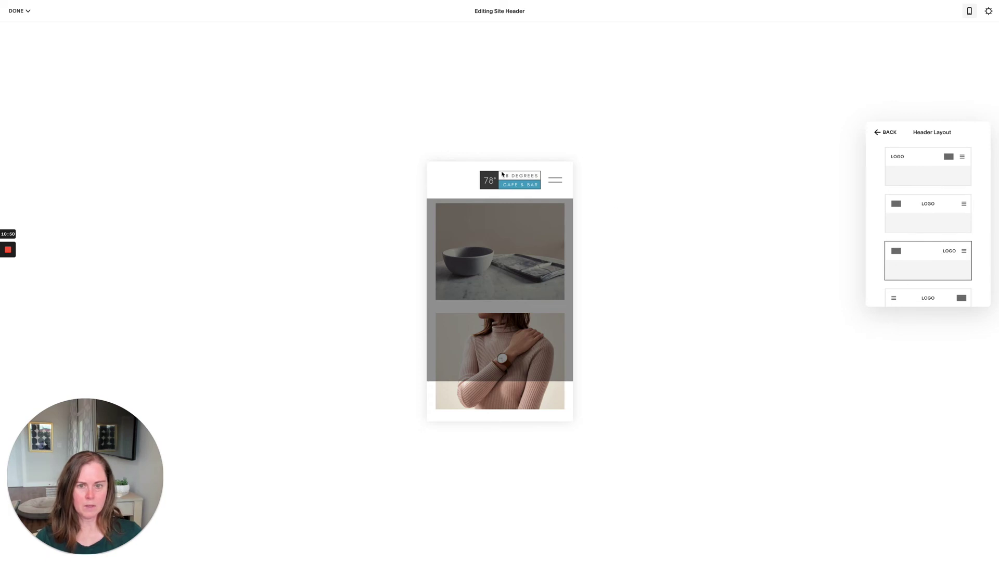
scroll(931, 225, "down", 2)
left_click(928, 246)
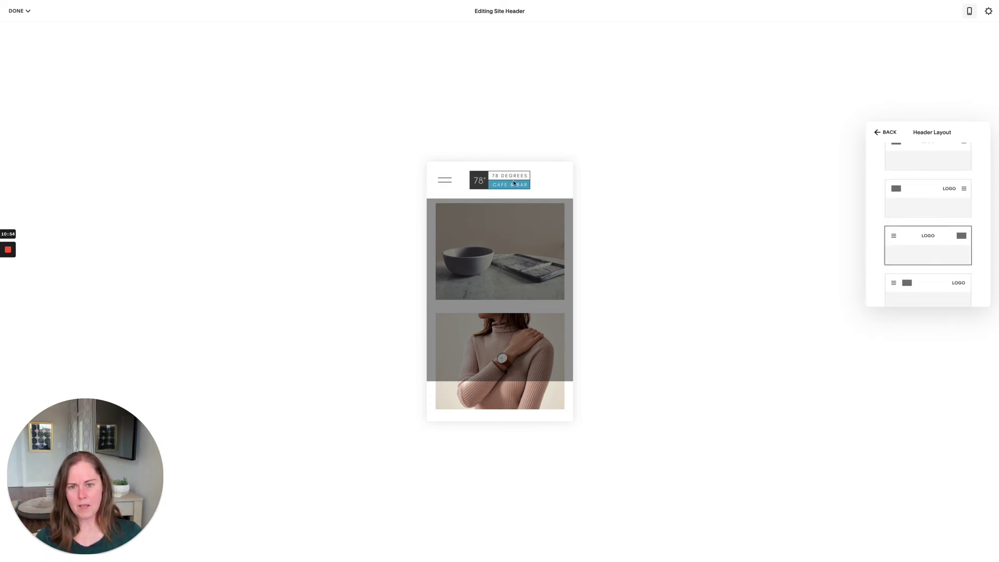
scroll(931, 260, "down", 1)
left_click(942, 281)
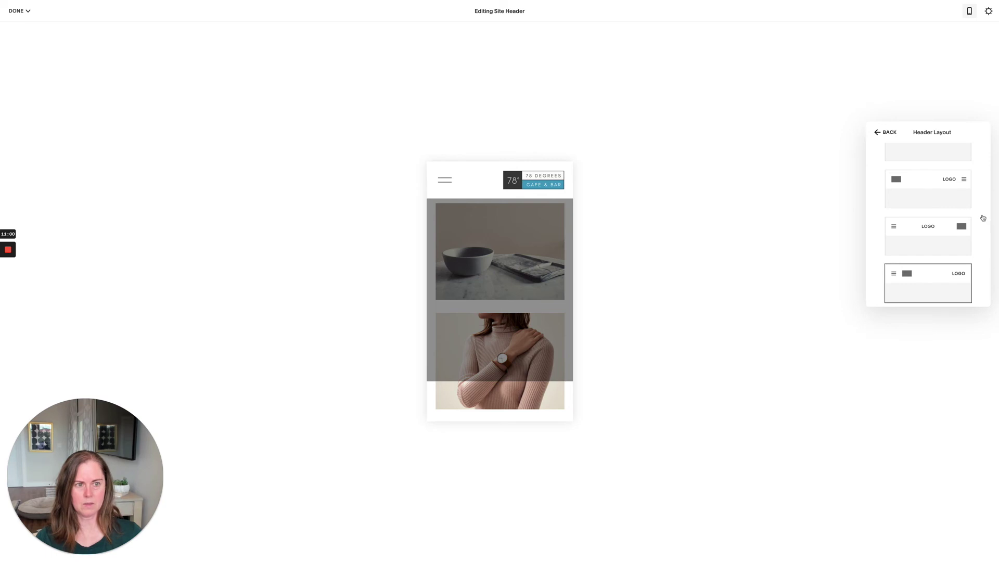
scroll(932, 210, "up", 2)
left_click(929, 157)
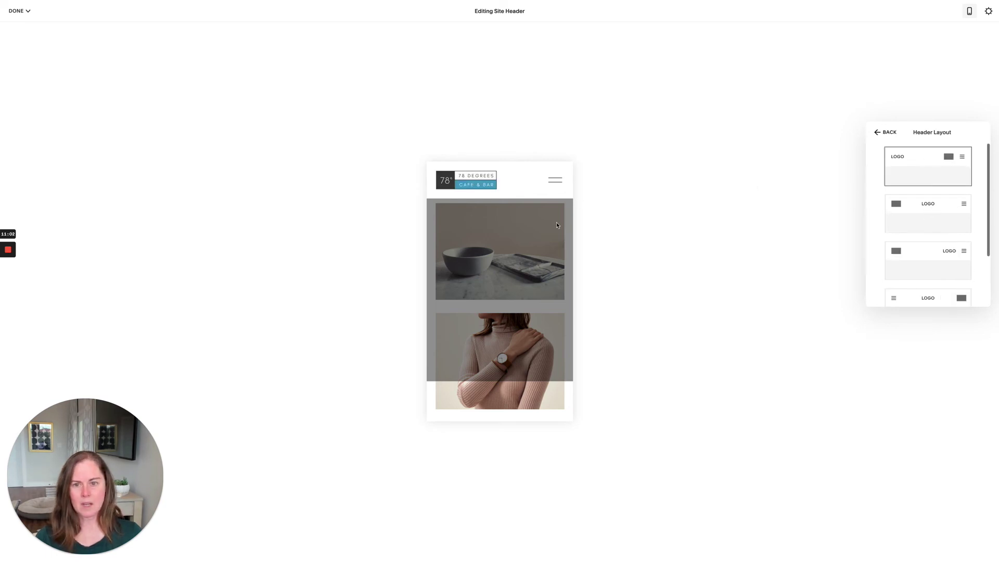
Step: Leave the site header editor, save the header changes and exit page editing
left_click(555, 185)
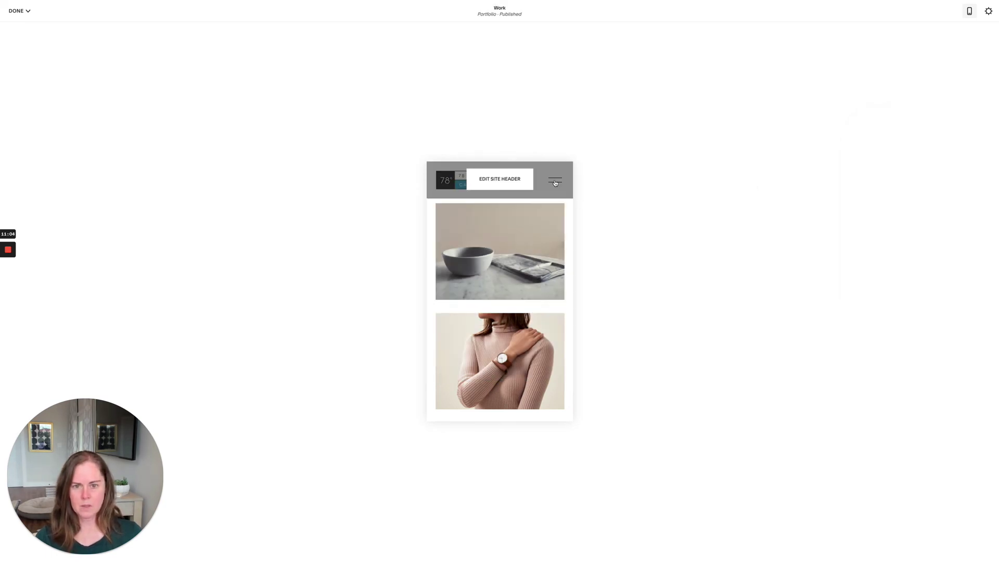
left_click(555, 182)
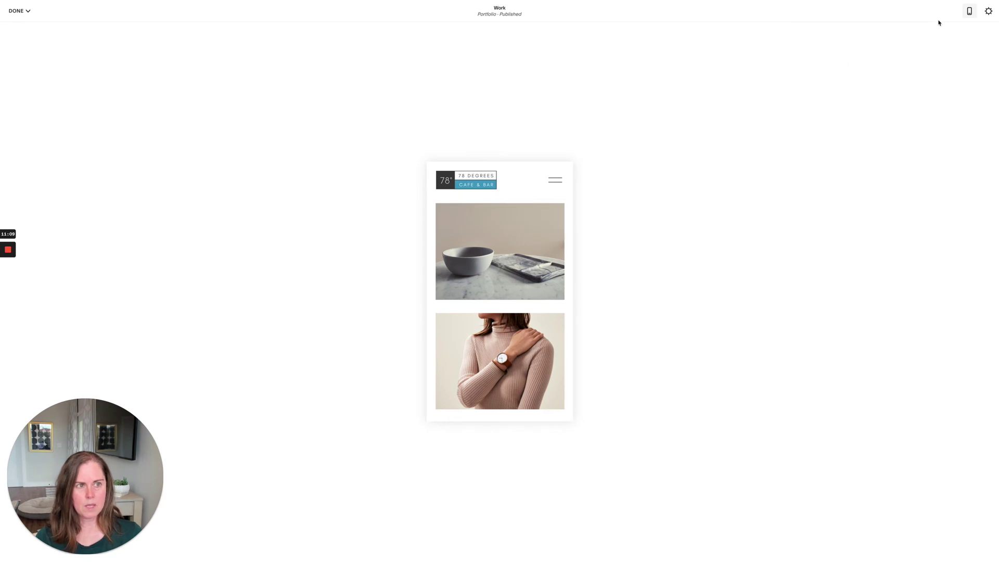
left_click(18, 10)
left_click(22, 27)
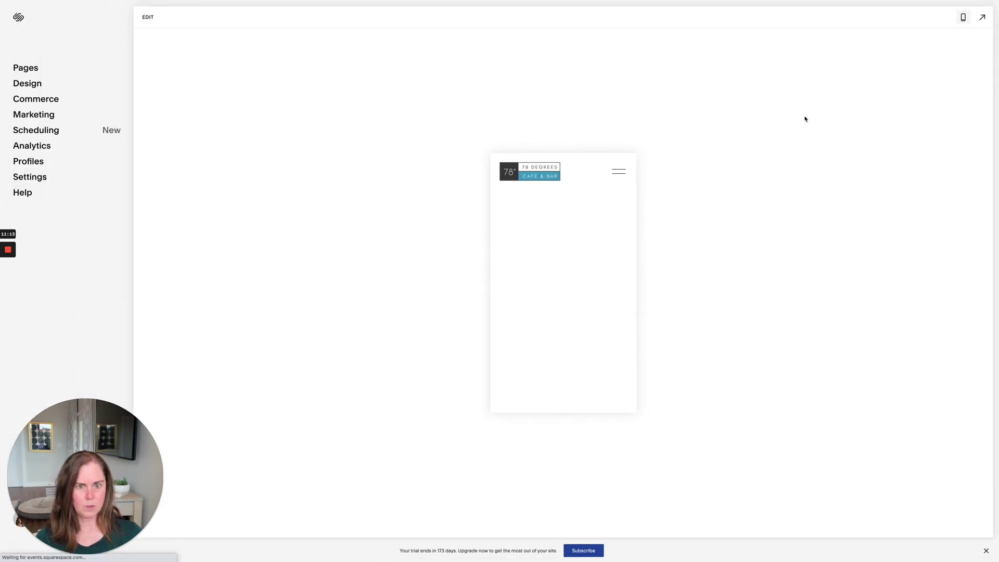
Step: Preview the mobile navigation overlay by opening and closing its menu, checking the links, social icons and Contact button
left_click(617, 173)
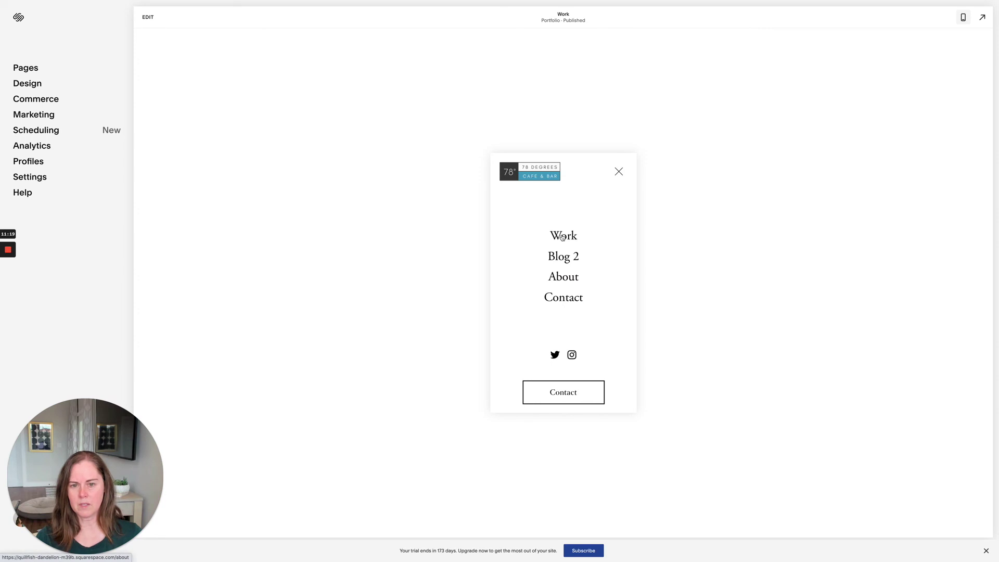
left_click(618, 171)
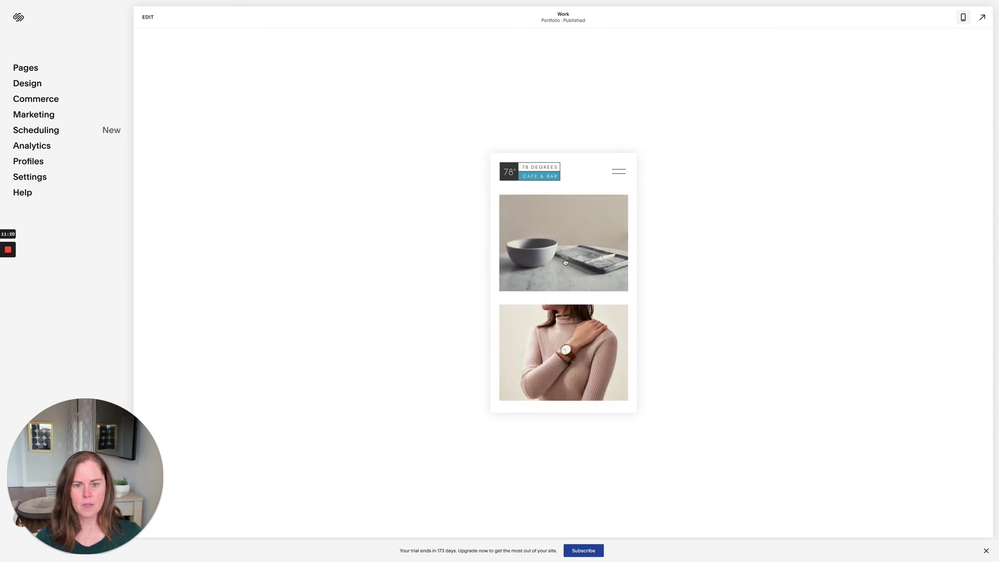
left_click(615, 174)
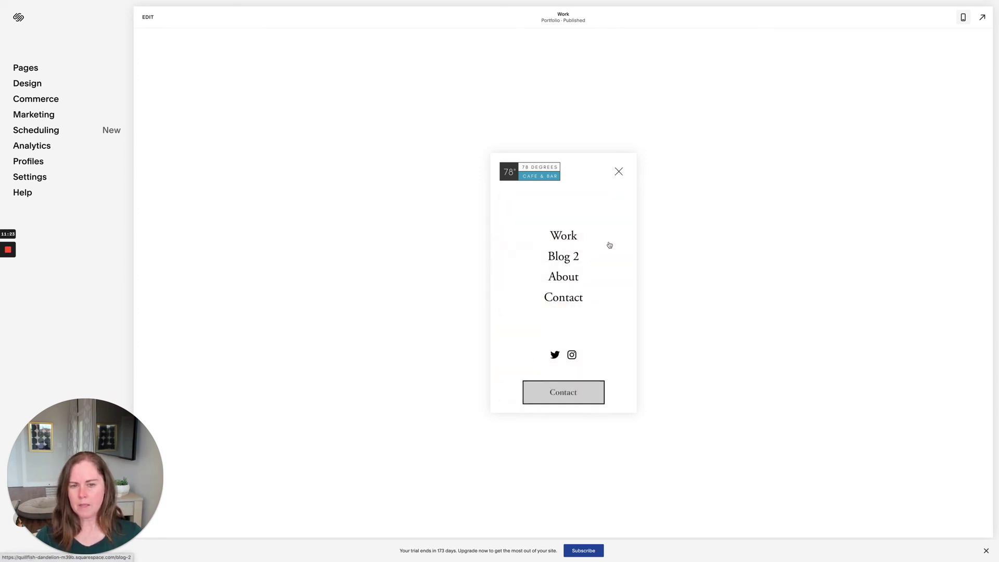
left_click(618, 171)
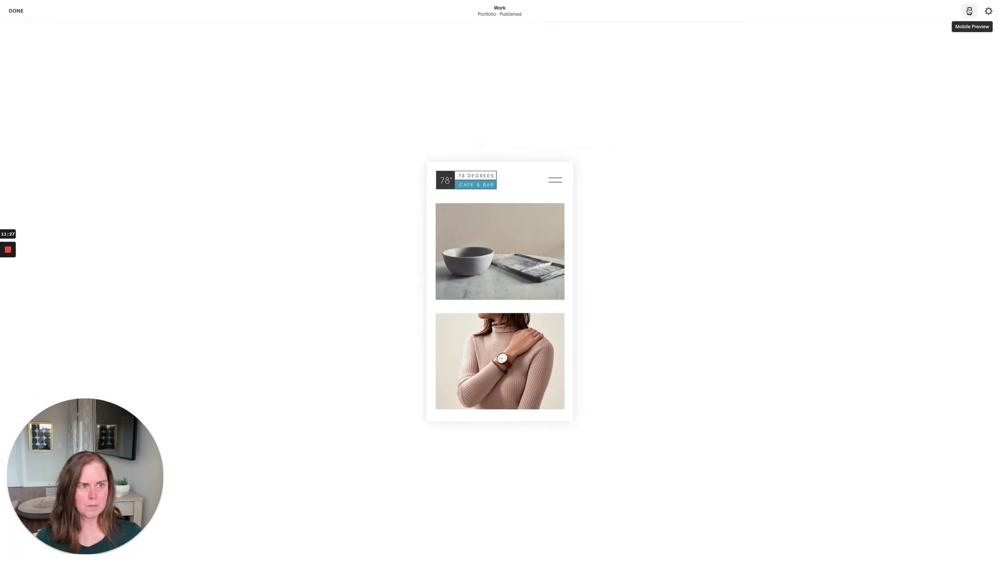
Step: Reopen the mobile header's Overlay Menu settings, try left and right alignment, and keep the menu centered
left_click(969, 11)
left_click(497, 80)
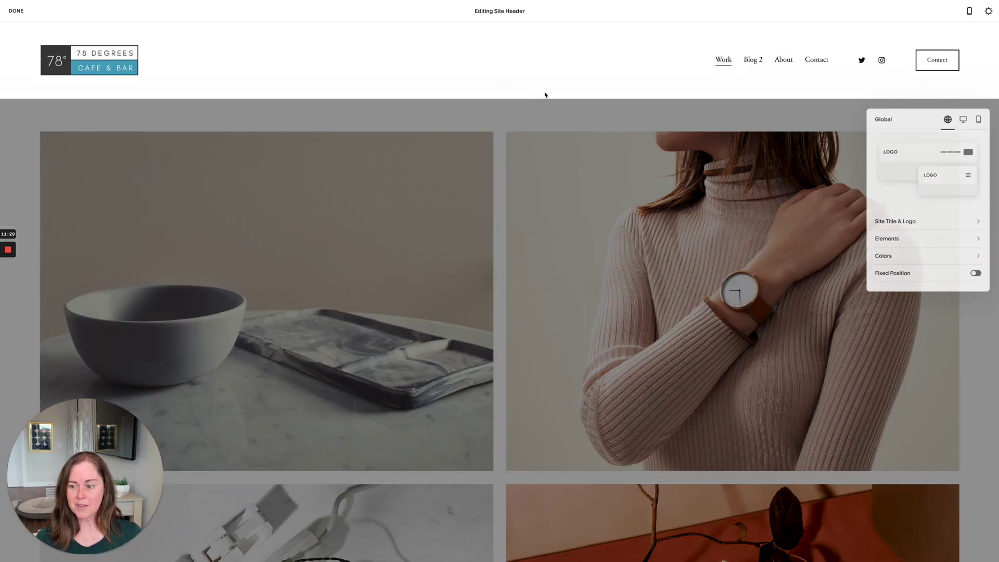
left_click(979, 120)
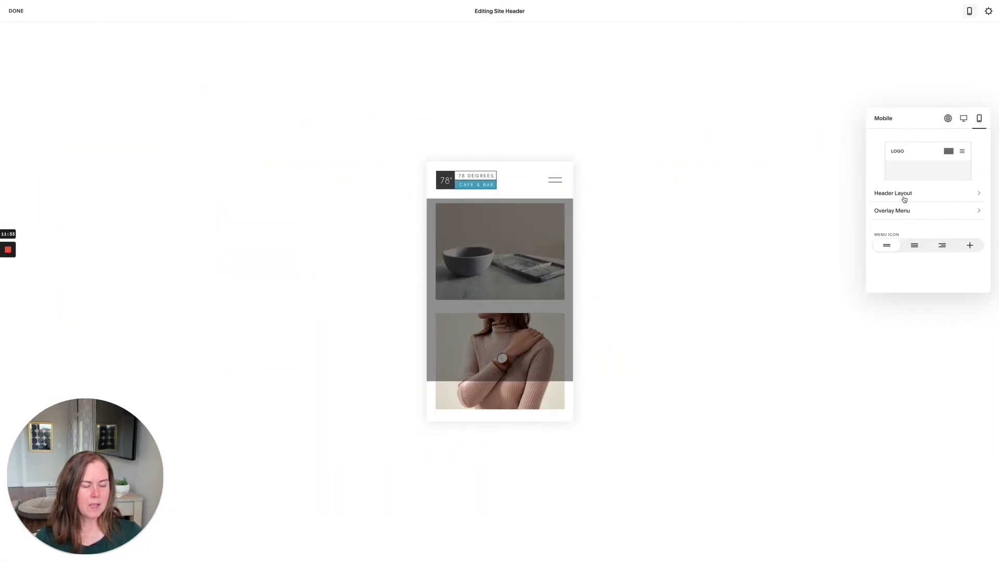
left_click(895, 212)
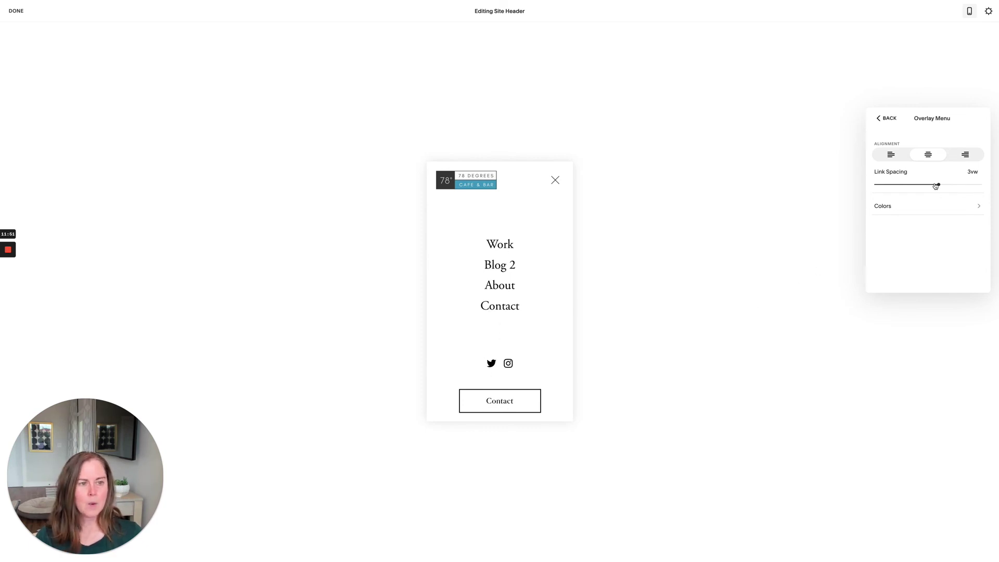
left_click(890, 155)
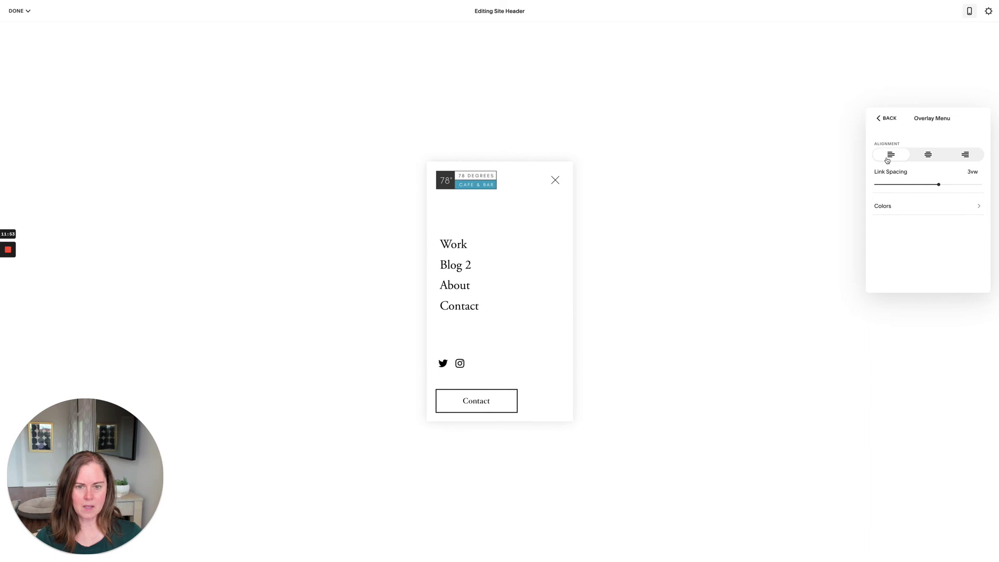
left_click(927, 155)
left_click(975, 160)
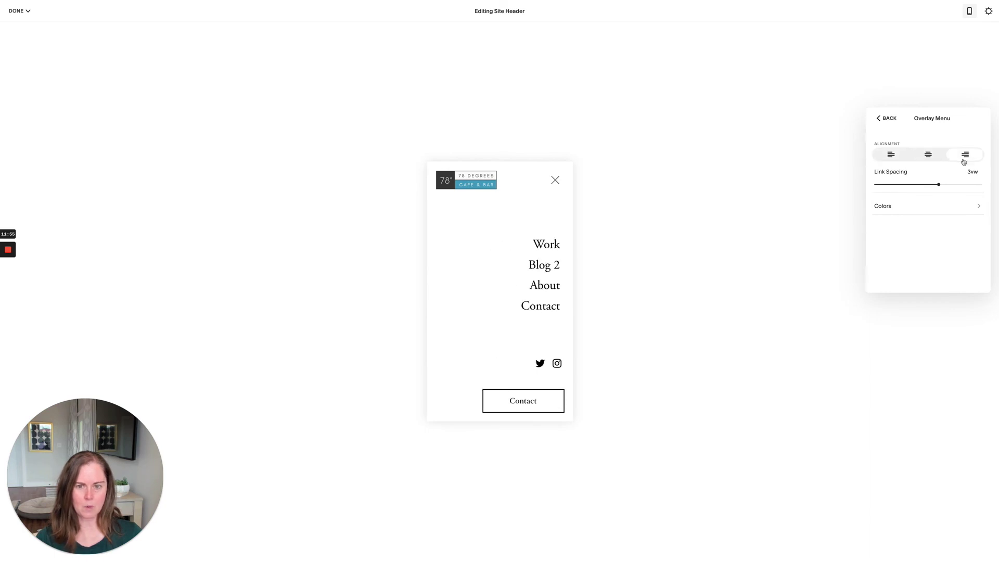
left_click(929, 155)
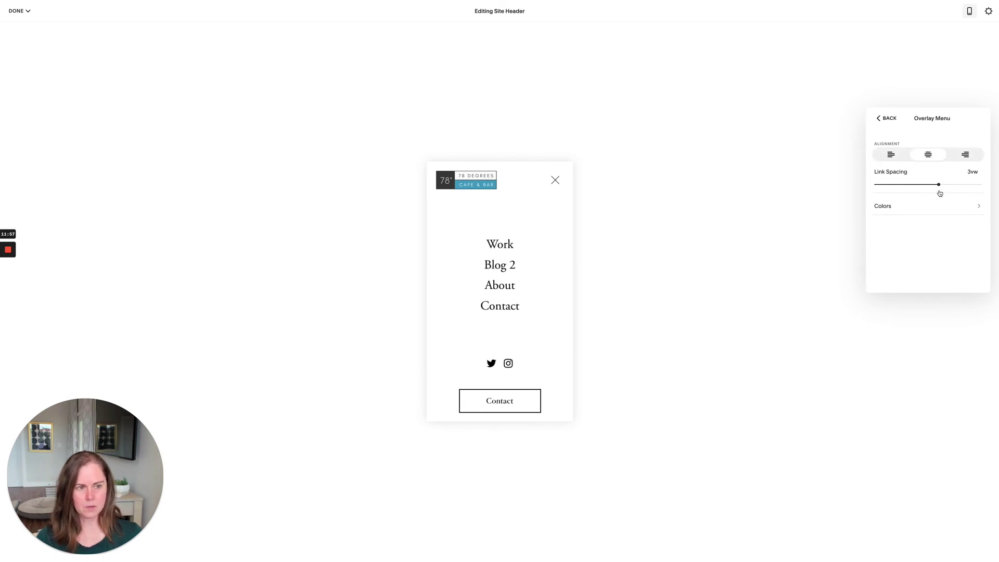
Step: Set the mobile overlay menu's Link Spacing to 3.6vw and choose the Dark Minimal color theme
mouse_move(938, 184)
left_mouse_down()
mouse_move(915, 185)
mouse_move(950, 185)
left_mouse_up()
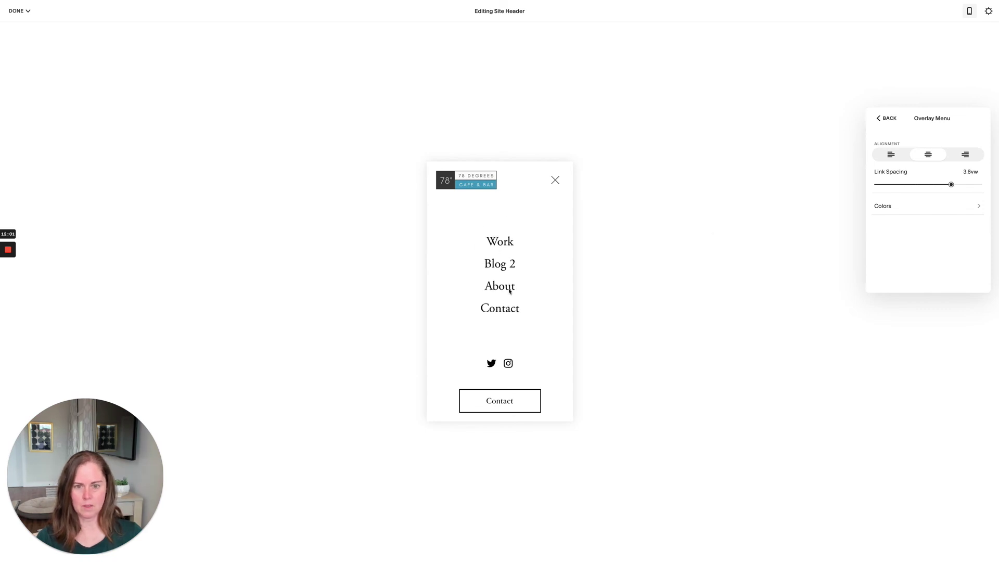
left_click(942, 208)
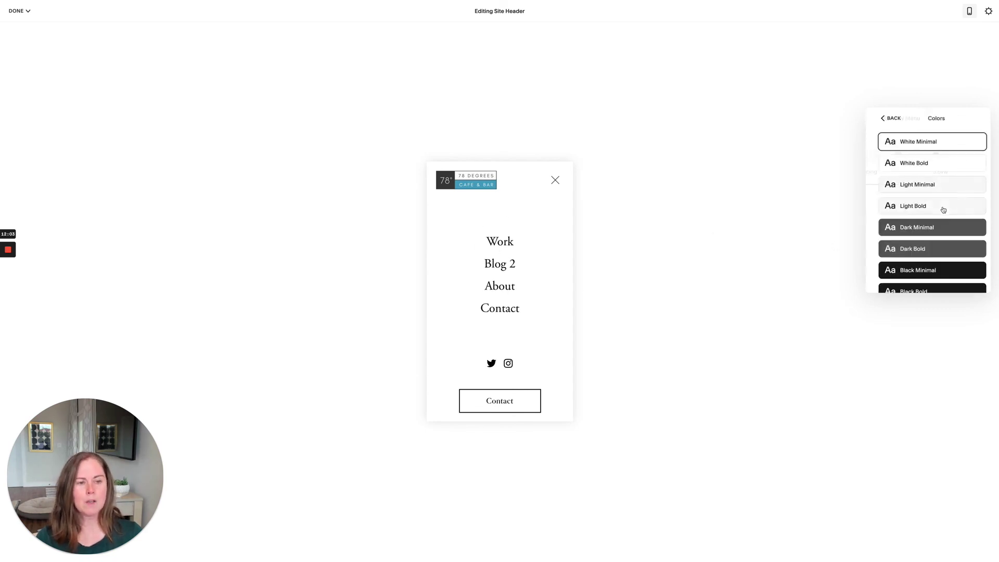
left_click(931, 230)
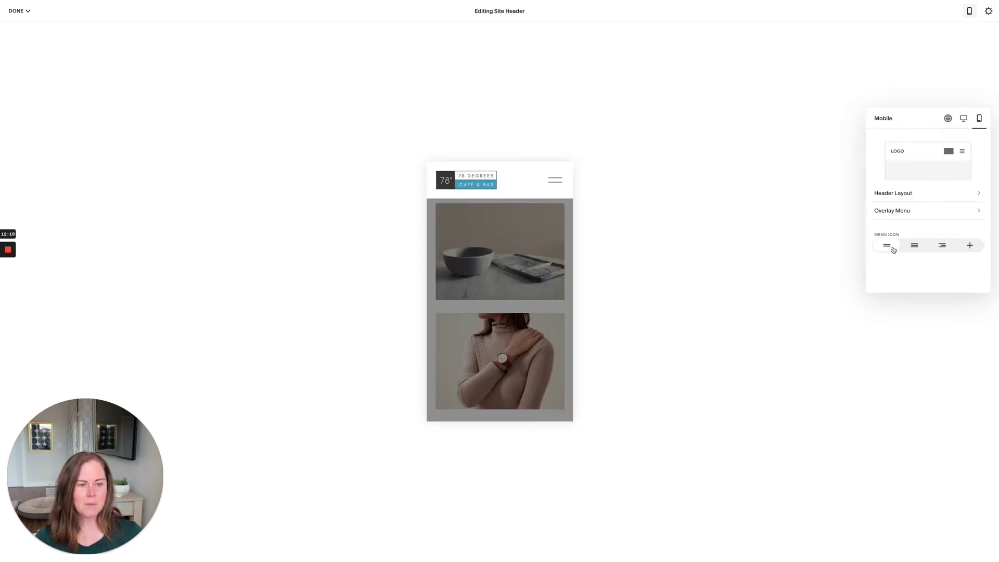
Step: Try the different mobile menu icon styles and apply the icon with three equal lines
left_click(915, 245)
left_click(885, 247)
left_click(942, 247)
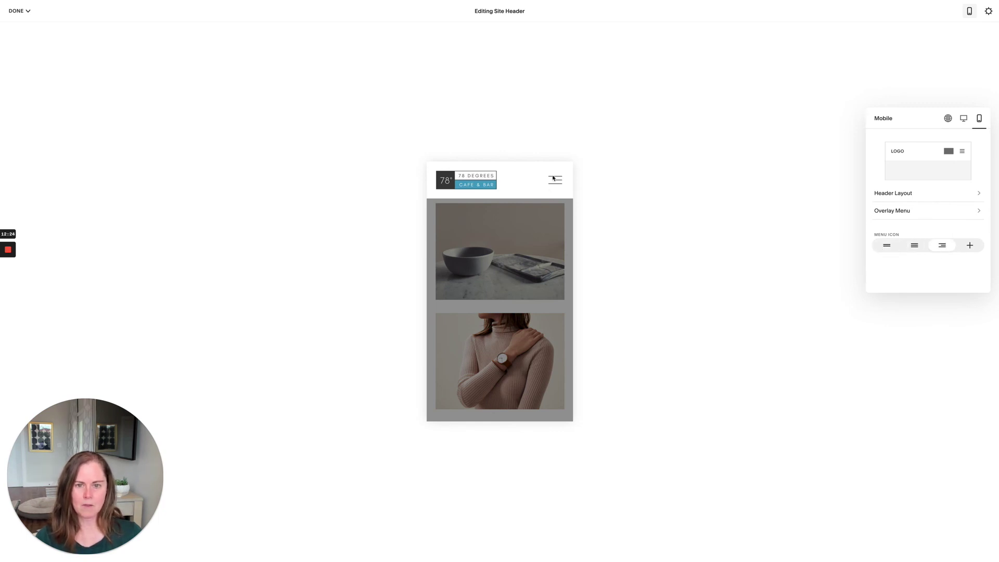
left_click(969, 246)
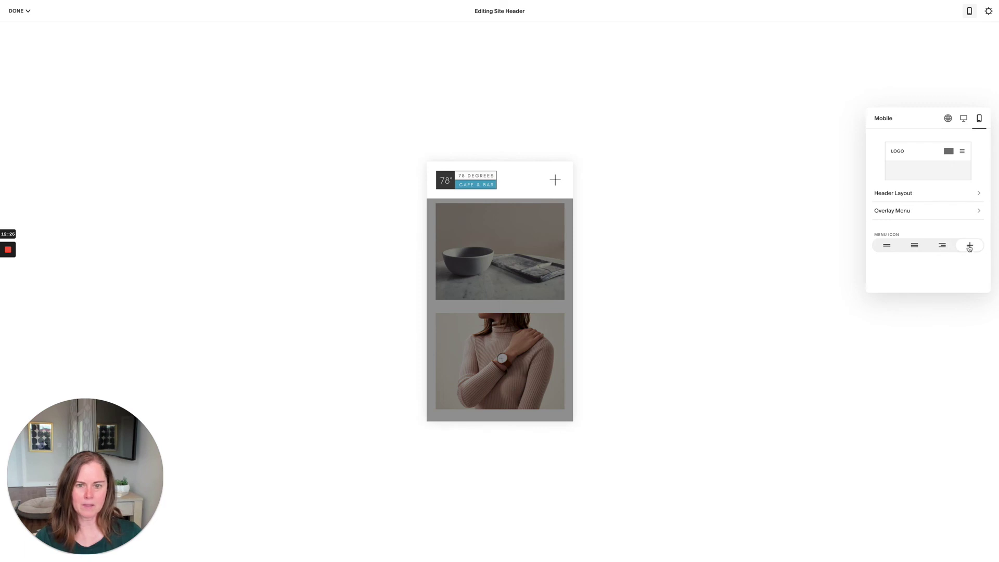
left_click(887, 246)
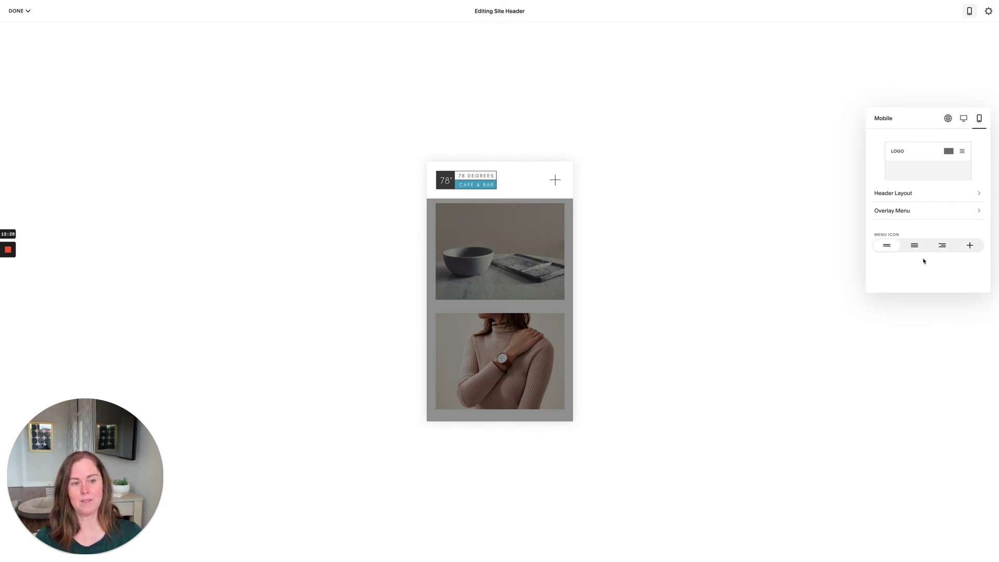
left_click(914, 246)
Step: Close the site header editor and save the mobile menu changes
left_click(544, 91)
left_click(18, 10)
left_click(22, 39)
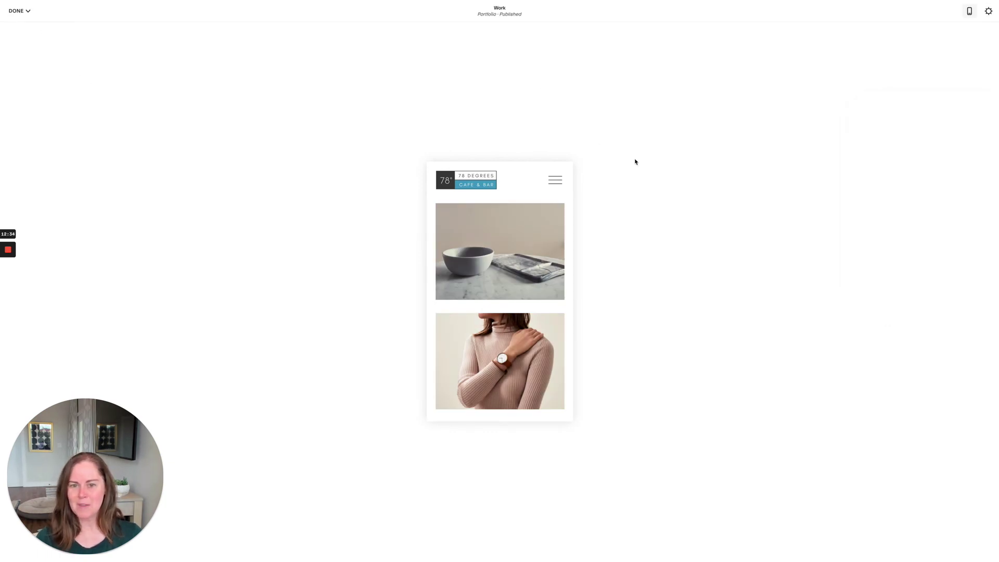